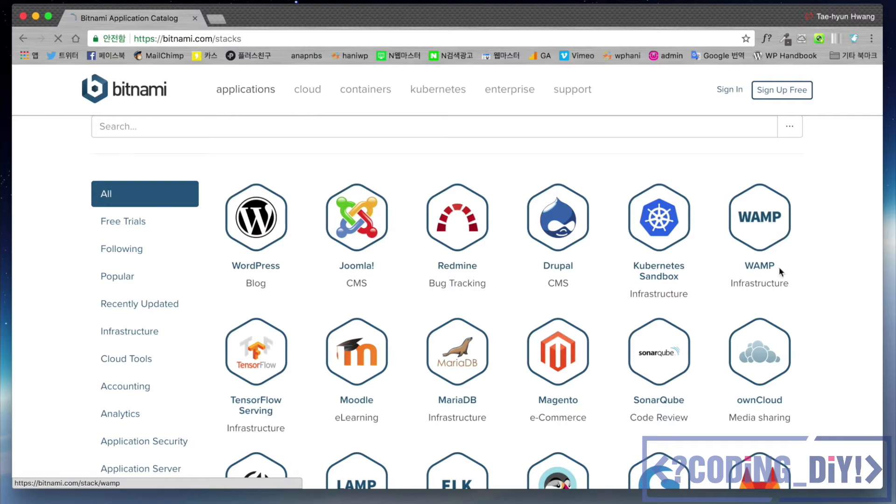
Step: Return to the Bitnami stacks catalog, pick the MAMP stack and open its installers list
scroll(521, 334, down, 3)
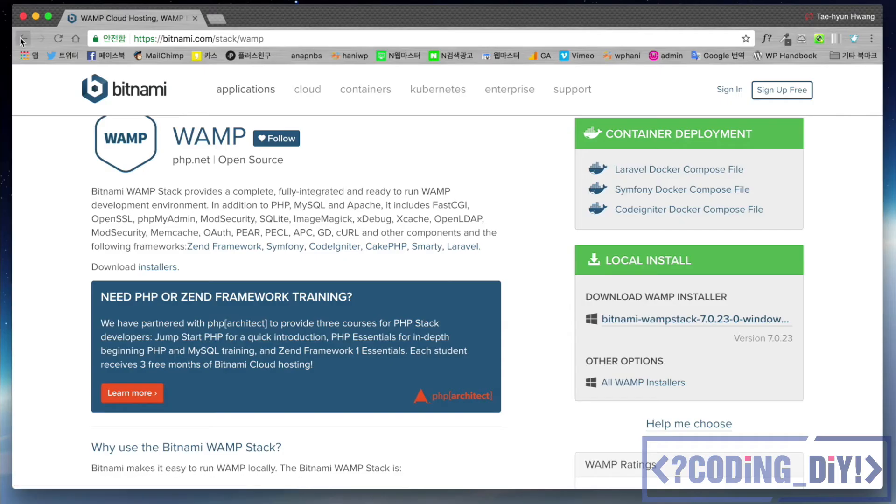
click(23, 39)
scroll(329, 249, down, 10)
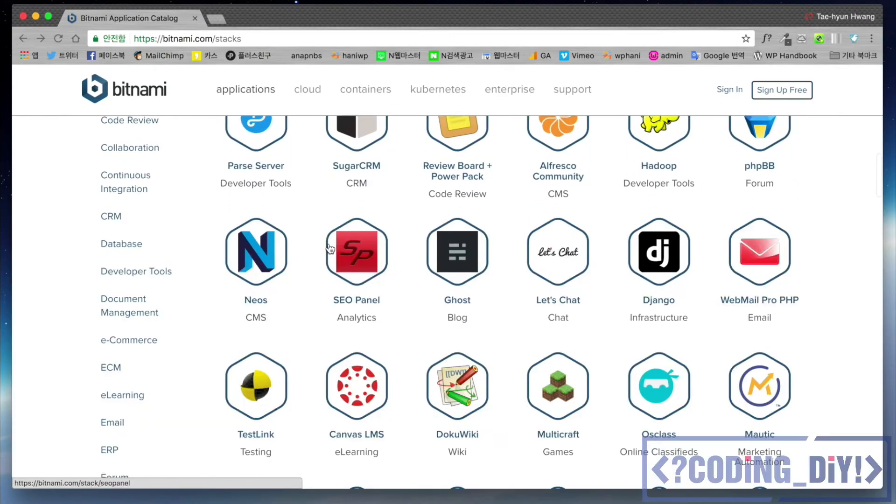
scroll(370, 260, down, 7)
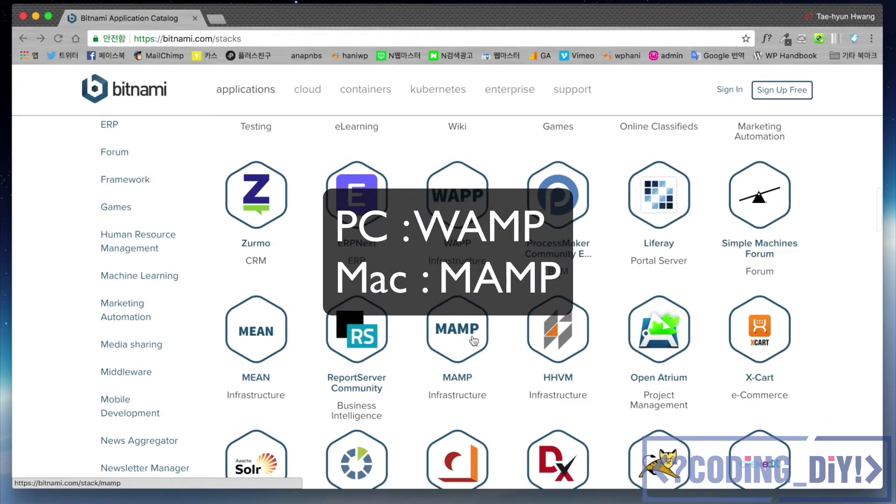
click(463, 343)
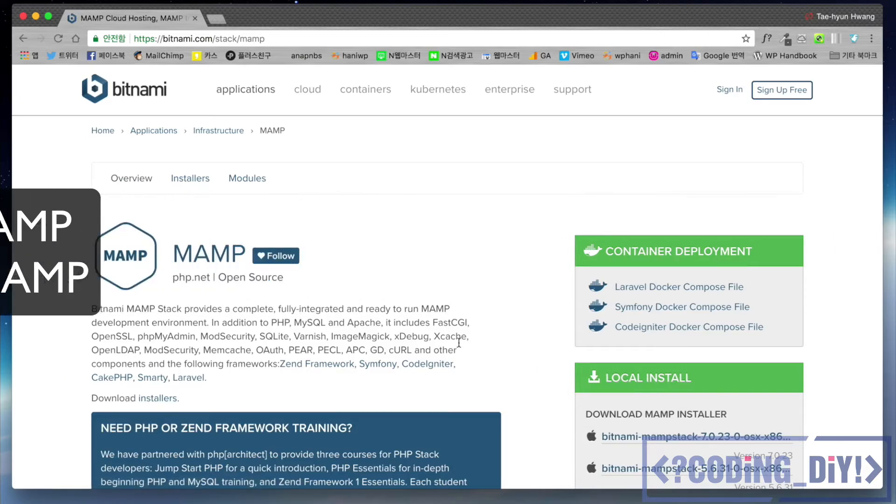
scroll(478, 341, down, 4)
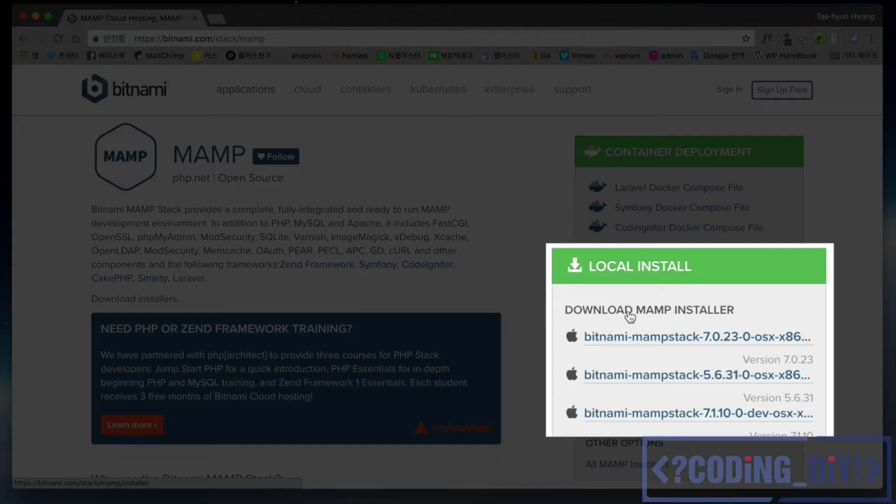
click(695, 317)
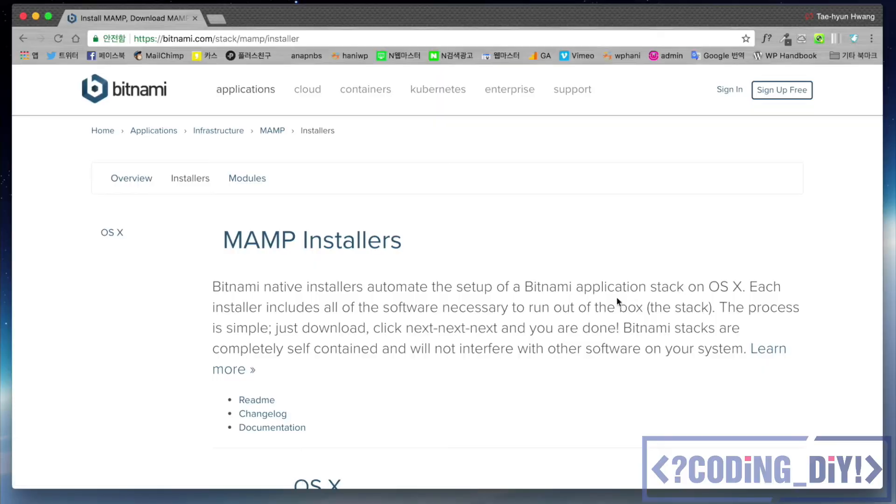
Step: Download the MAMP 7.0.23-0 (64-bit) OS X installer, skipping the sign-in prompt
scroll(479, 290, down, 5)
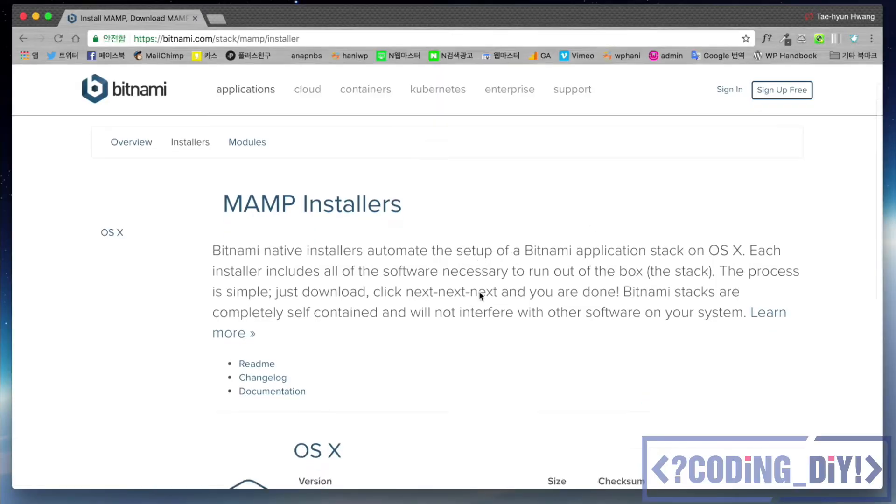
scroll(479, 292, down, 2)
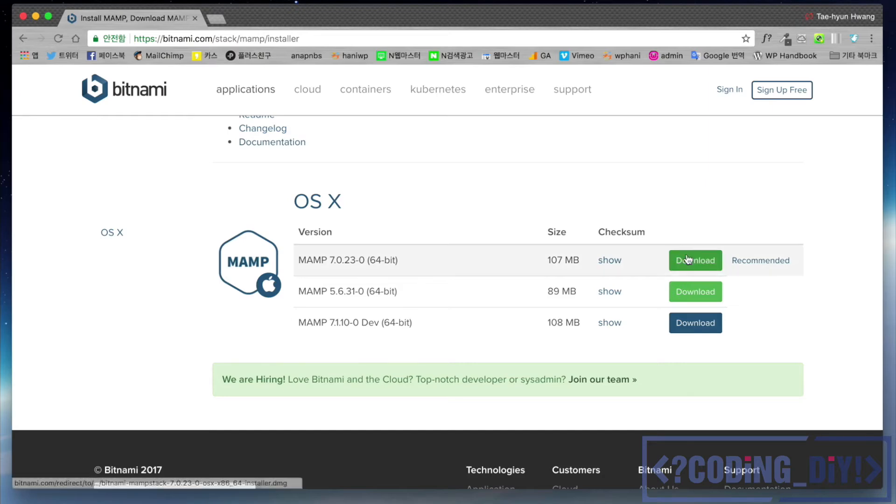
click(688, 260)
click(483, 341)
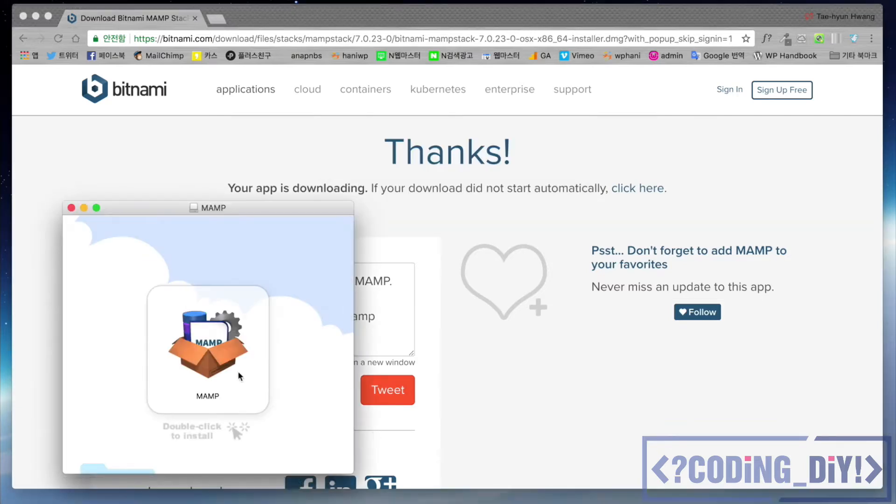
Step: Launch the downloaded MAMP installer and deselect the Varnish component
double_click(220, 369)
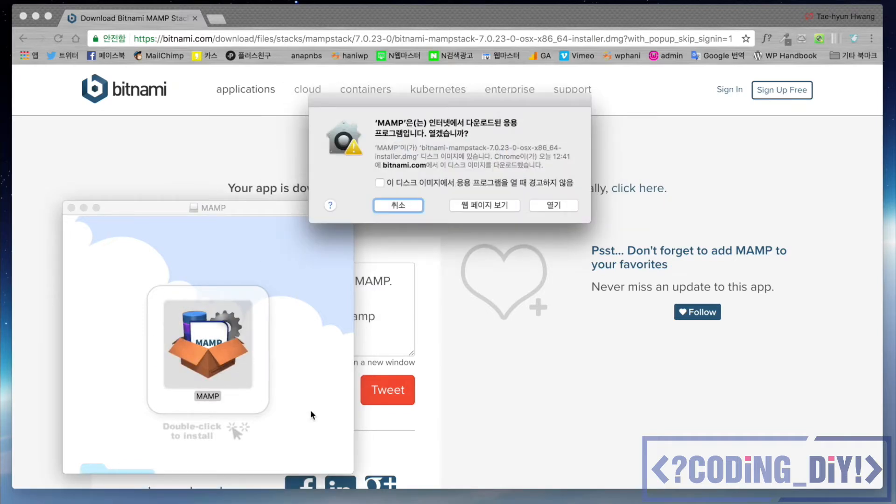
click(559, 208)
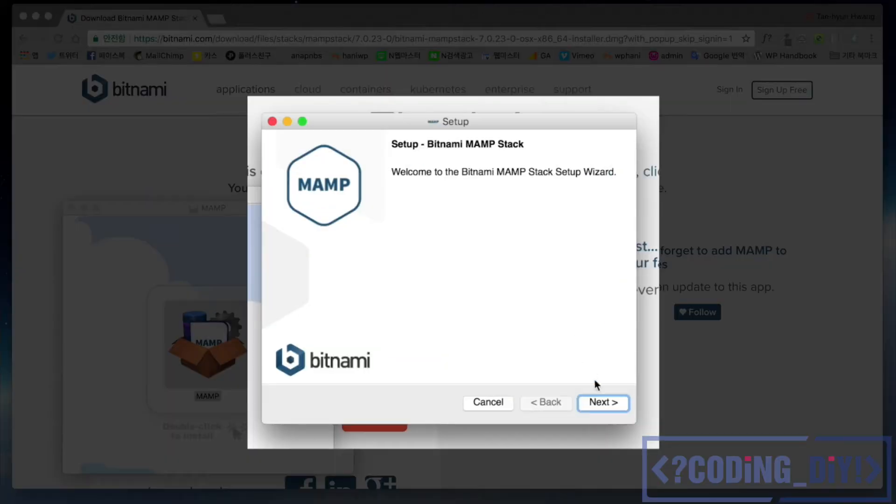
click(604, 402)
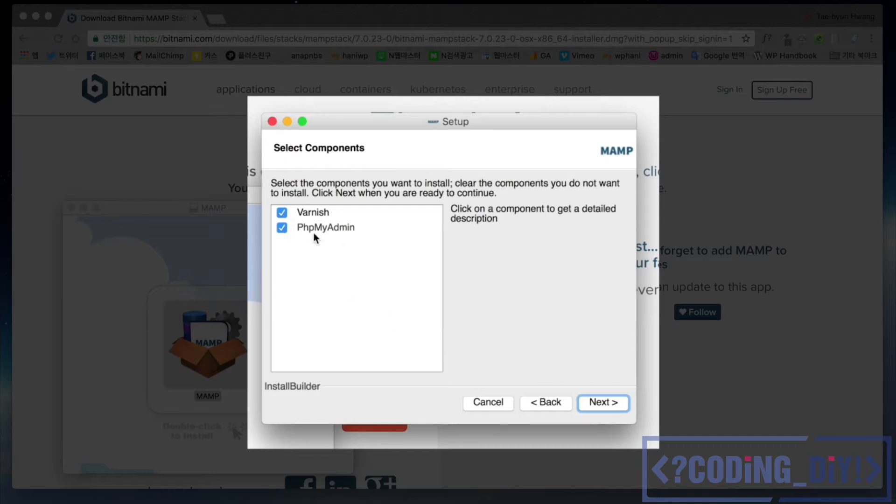
click(282, 212)
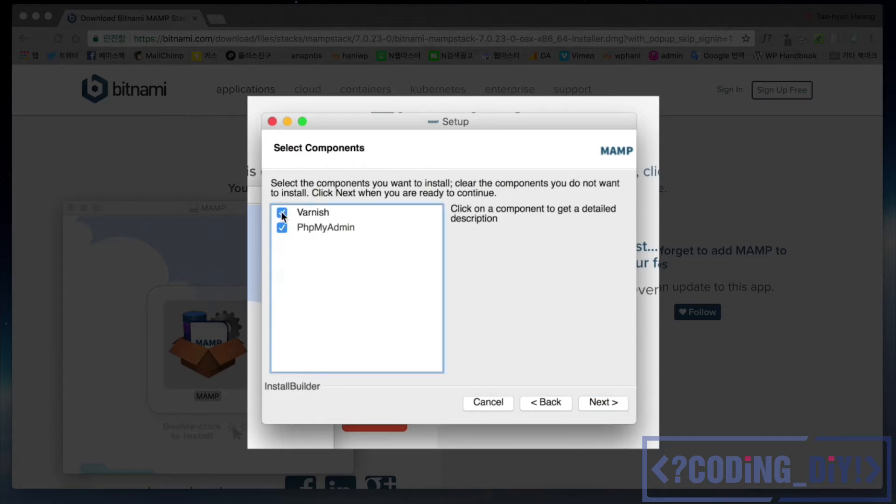
click(605, 403)
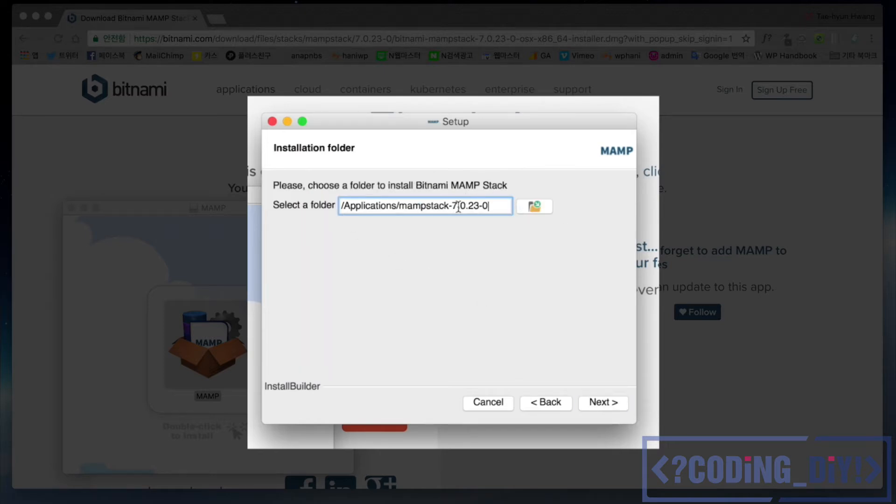
Step: Keep the default installation folder and enter the MySQL root password in both fields
click(602, 404)
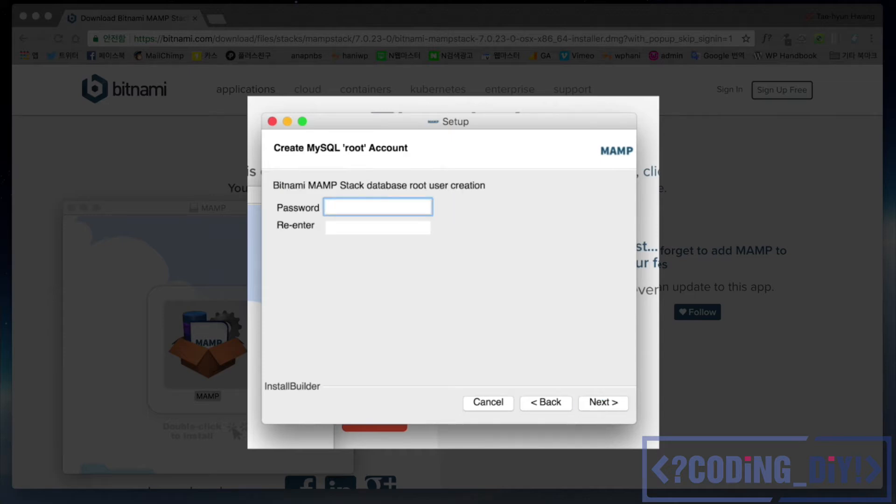
text(root)
key(Tab)
text(root)
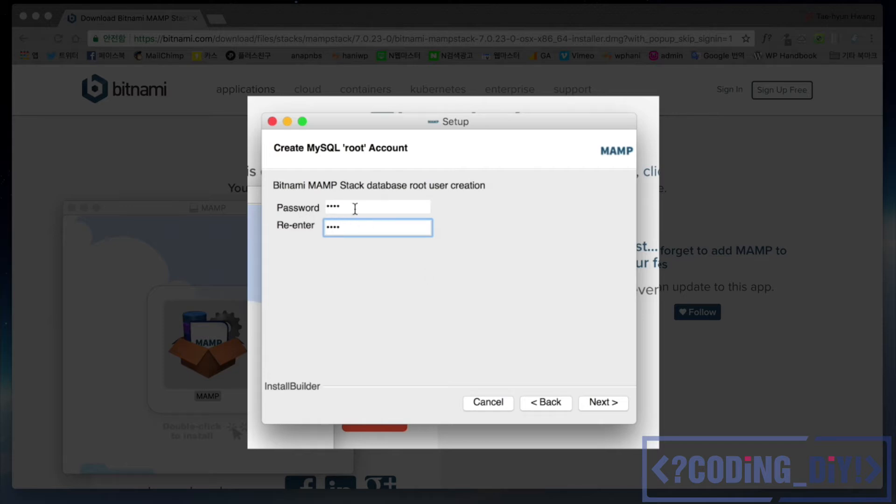
Step: Replace the too-short root password with a six-character one and advance to Ready to Install
click(601, 404)
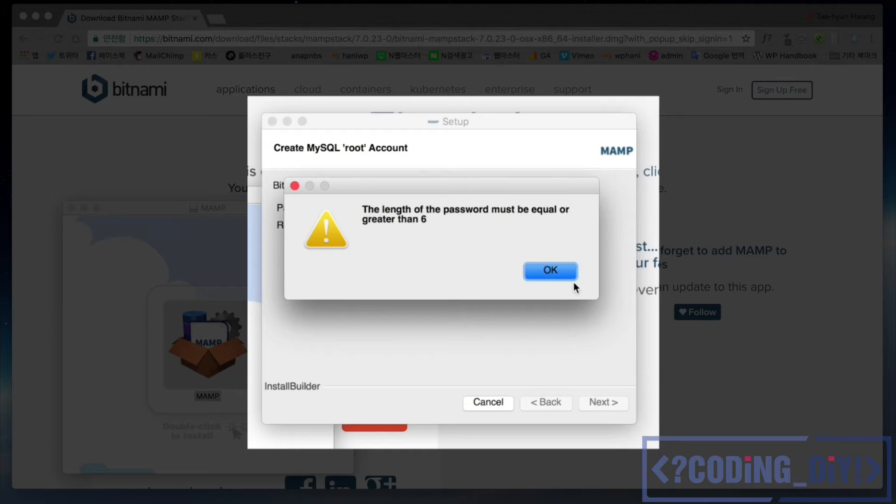
click(560, 275)
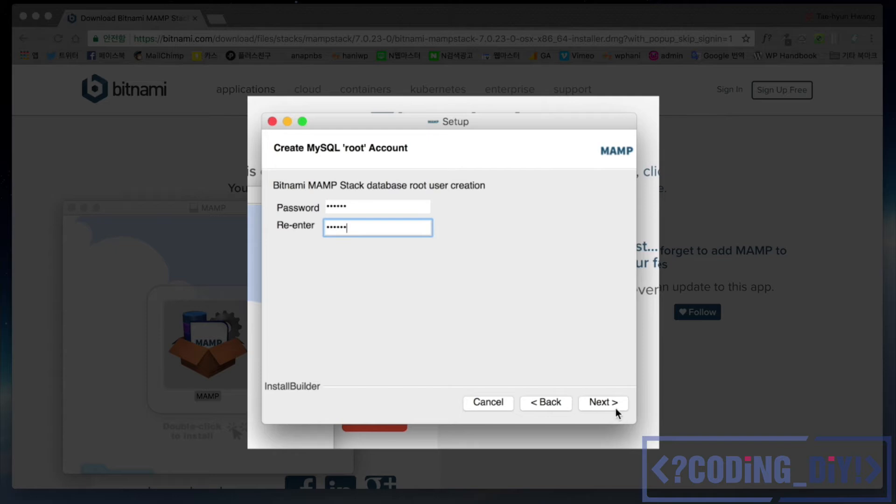
click(615, 409)
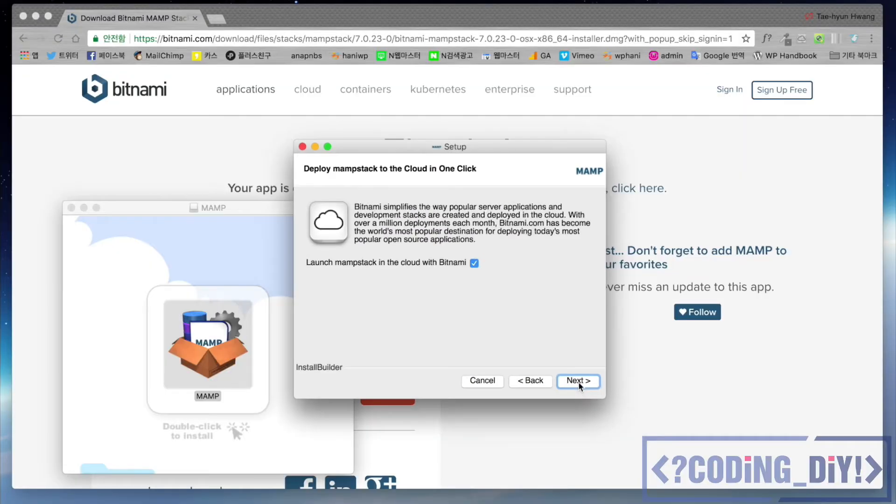
click(581, 382)
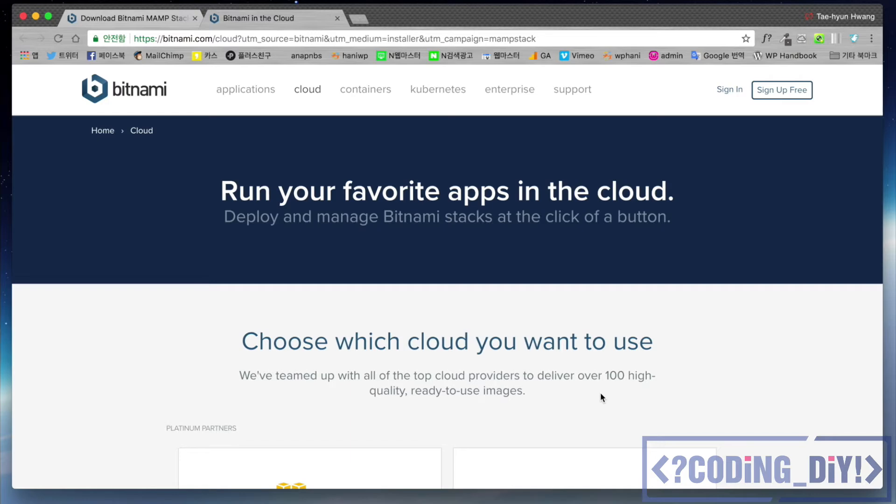
scroll(600, 397, down, 10)
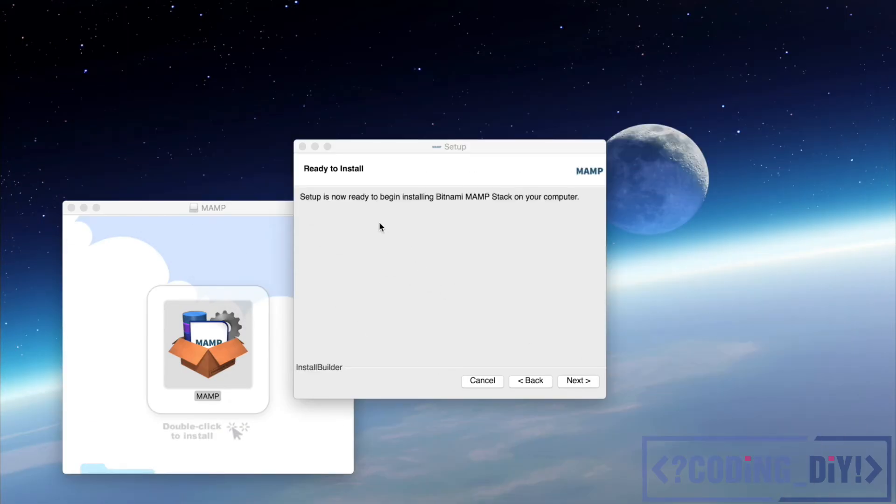
click(571, 381)
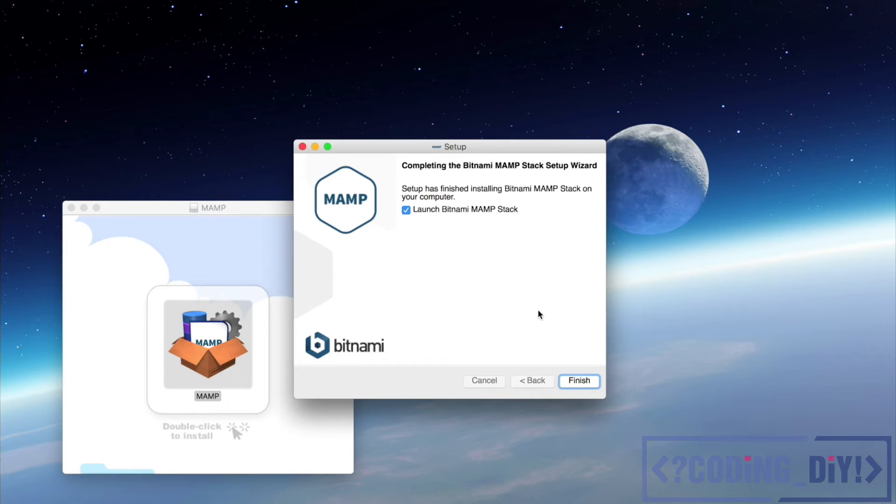
Step: Finish the installation with Launch Bitnami MAMP Stack left checked
click(578, 382)
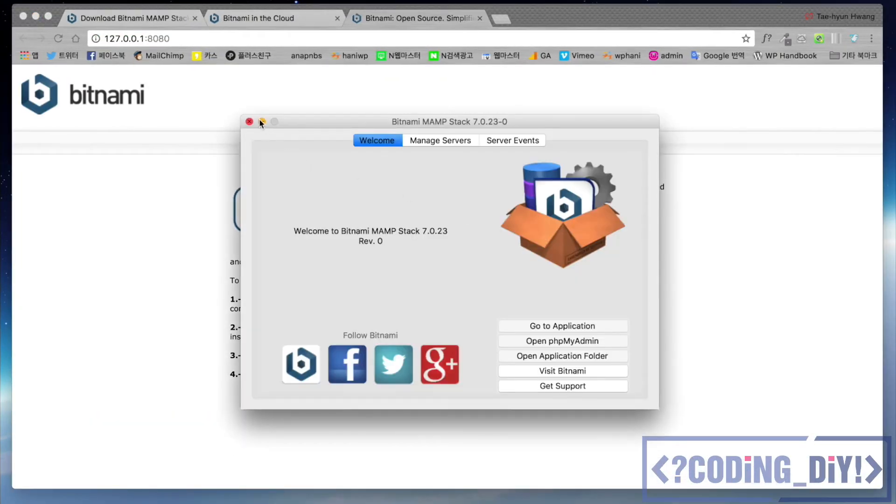
Step: Minimize the manager to view the 127.0.0.1:8080 welcome page, then restore the manager from the Dock
click(262, 121)
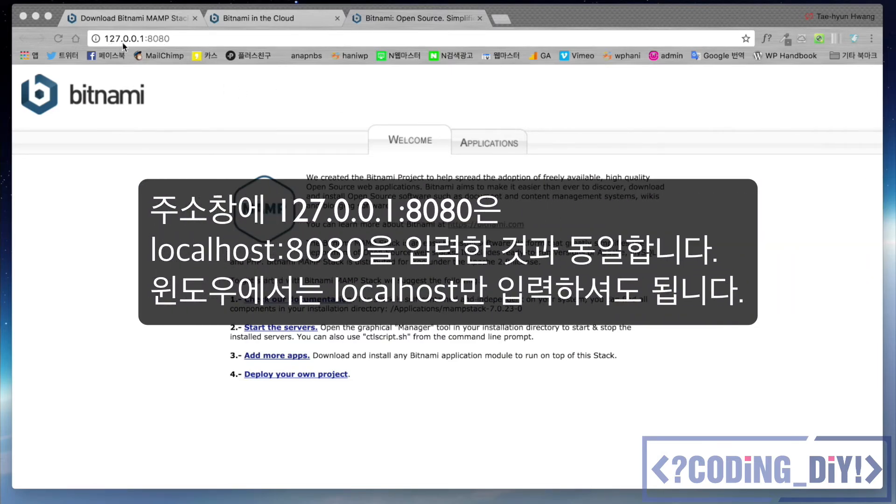
click(178, 41)
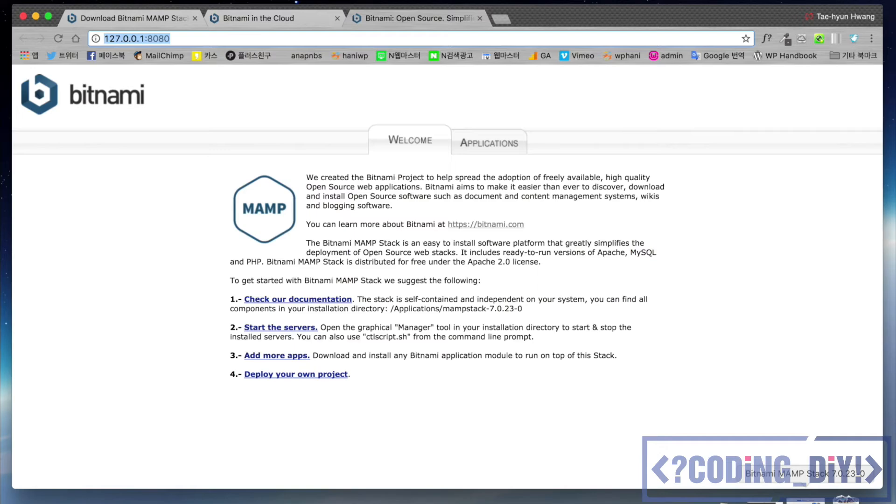
click(805, 496)
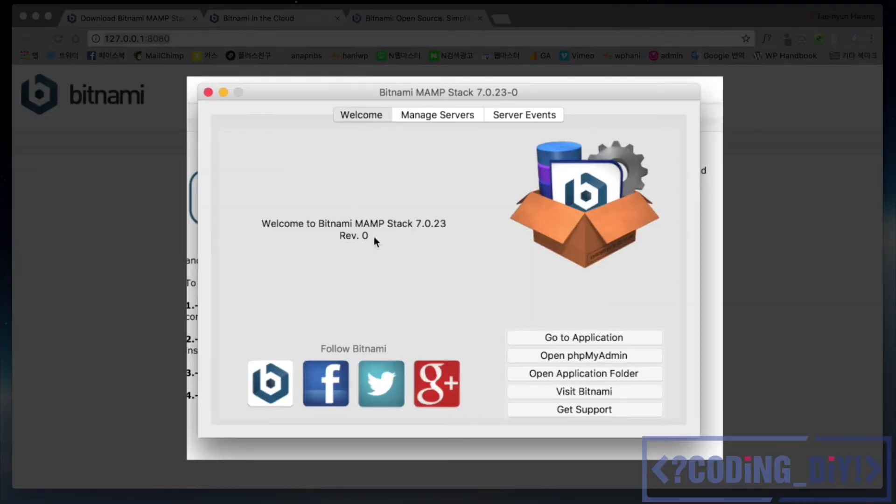
Step: Check MySQL and Apache status under Manage Servers, then open the mampstack-7.0.23-0 application folder
click(460, 118)
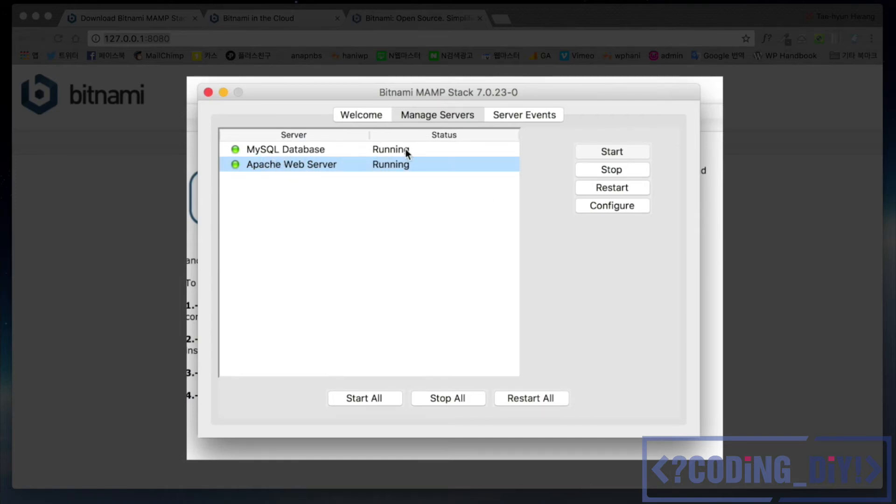
click(350, 115)
click(598, 376)
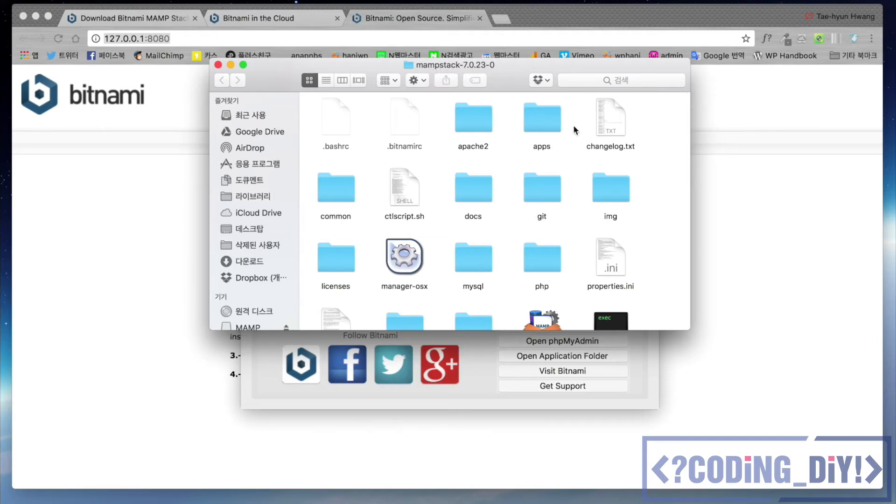
Step: Enlarge the Finder window and open apache2 then htdocs inside mampstack-7.0.23-0
drag(689, 330, 783, 427)
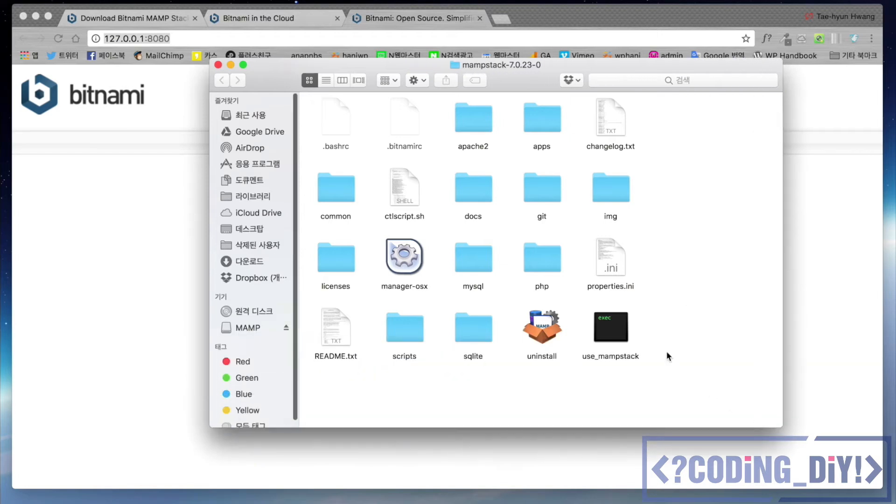
click(466, 266)
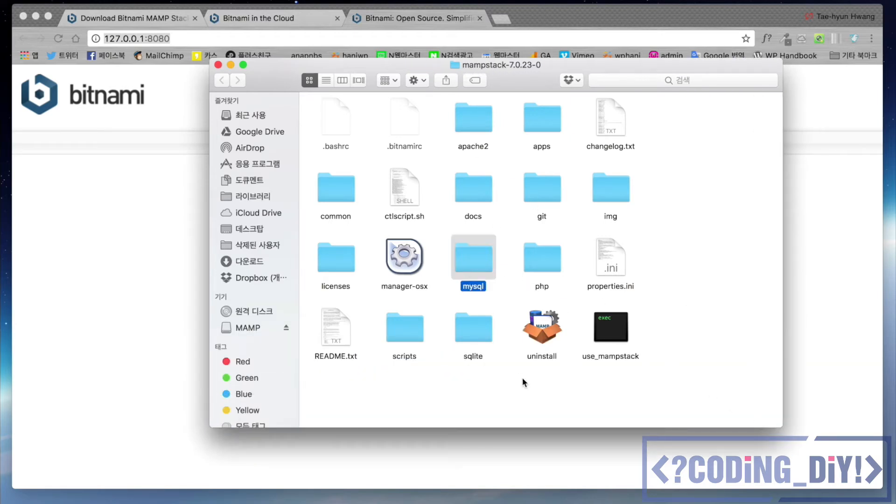
click(552, 261)
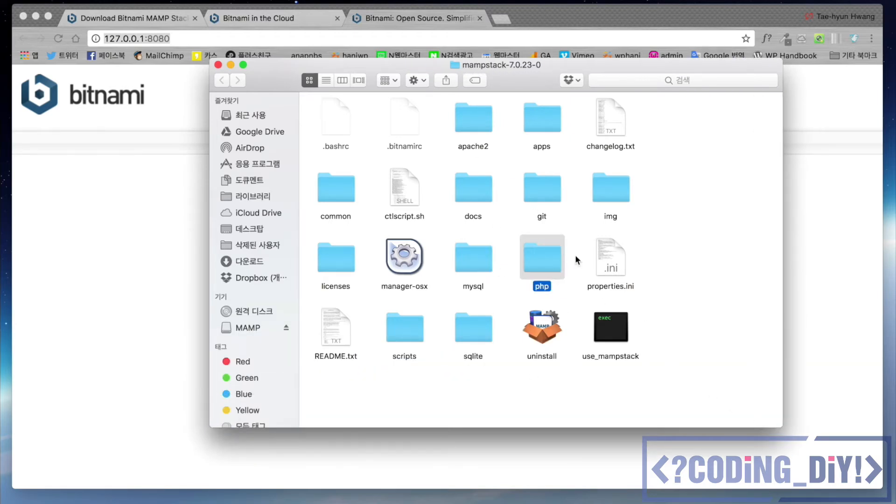
double_click(475, 126)
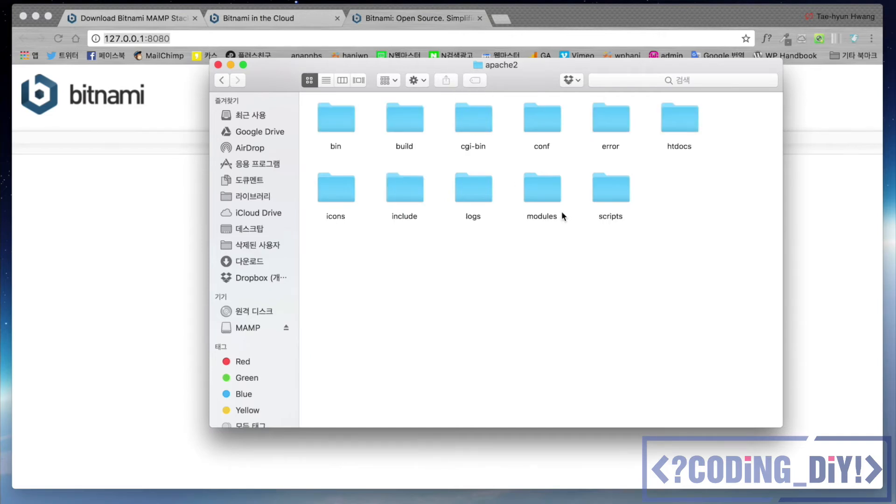
double_click(678, 124)
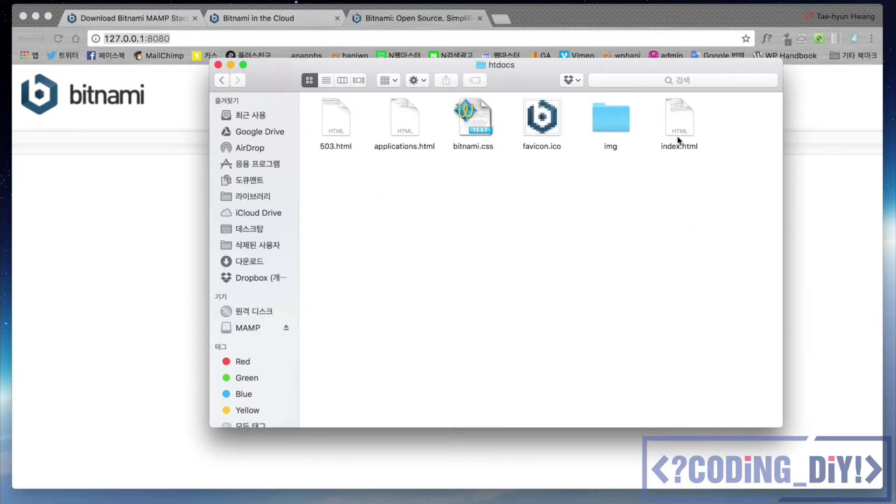
Step: Compare htdocs' index.html with the Bitnami page in the browser, then restore Chrome
key(super+Tab)
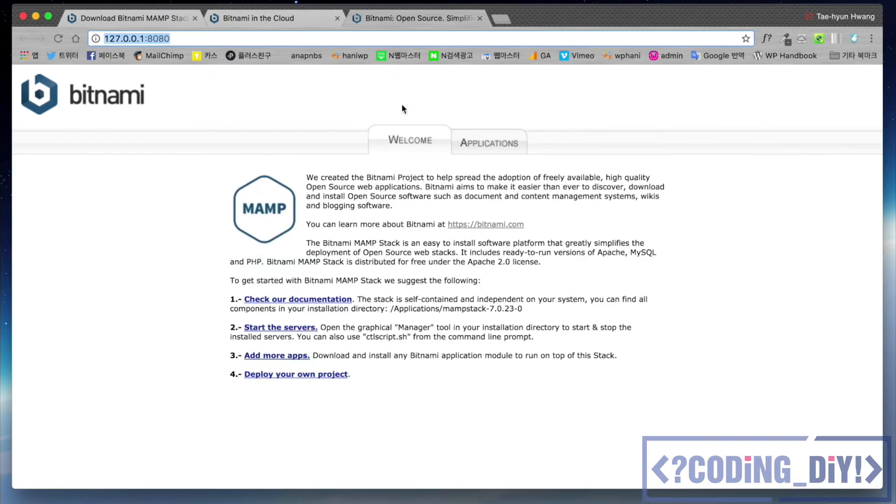
key(super+Tab)
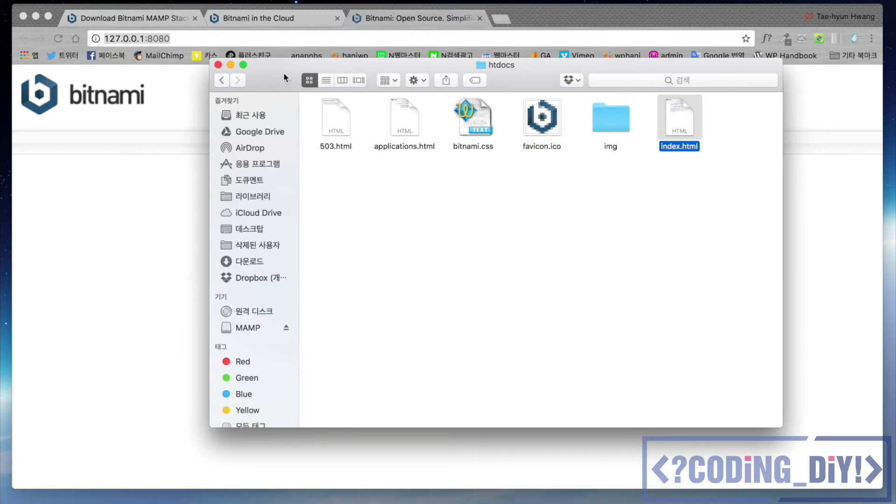
click(222, 80)
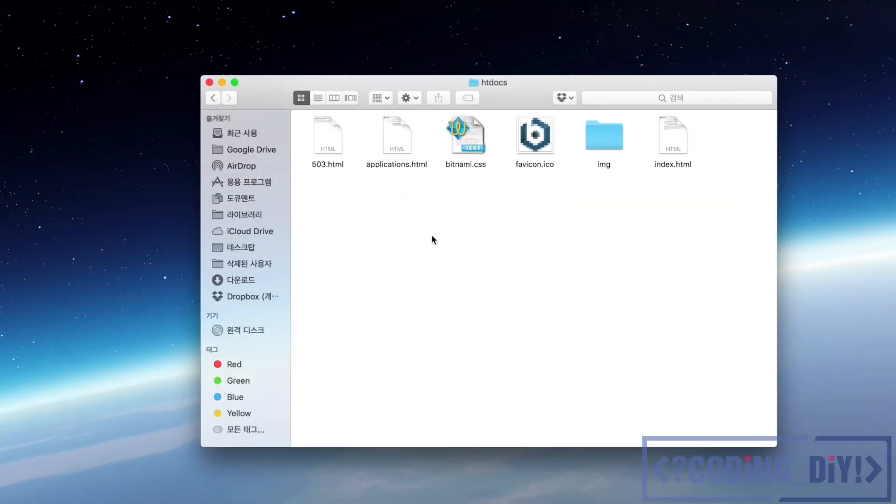
click(793, 502)
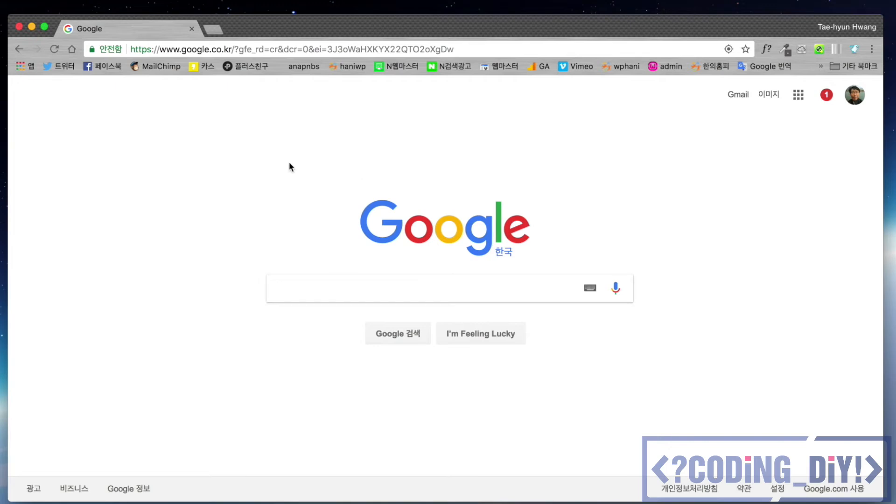
Step: Load wordpress.org in Chrome and switch to the Korean 한국어 site, ko.wordpress.org
click(500, 51)
text(wordpress.org)
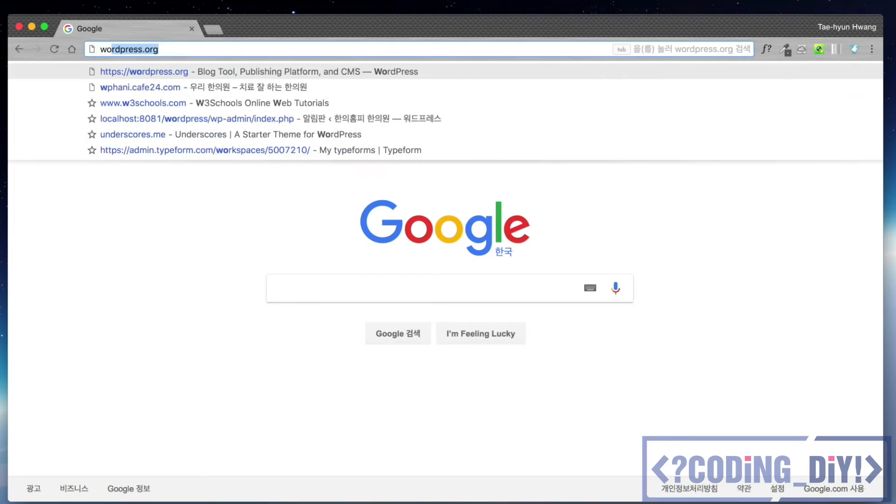
key(Right)
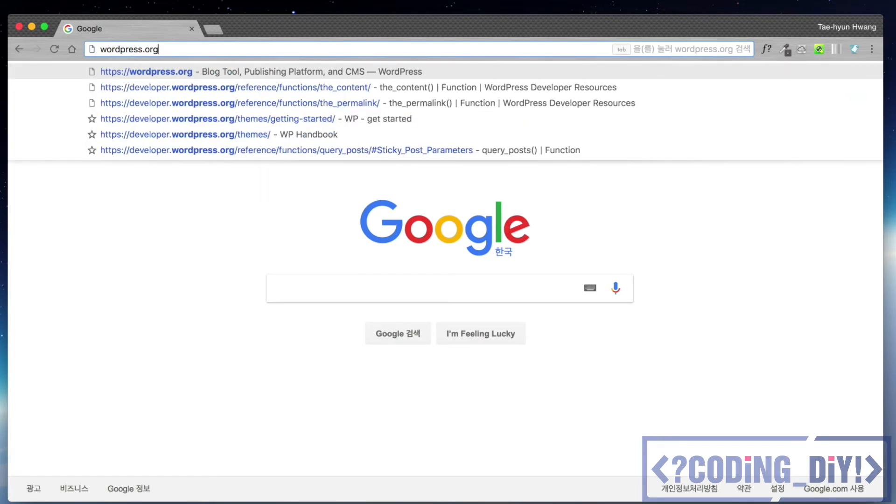
key(Return)
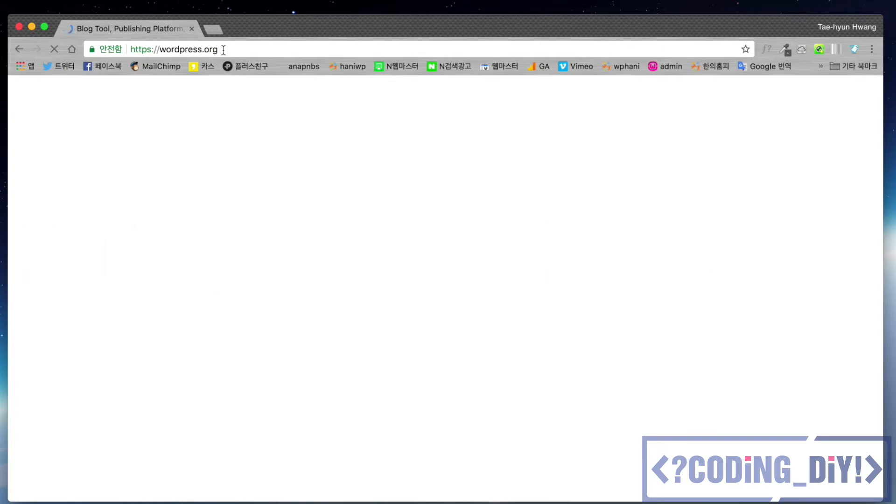
scroll(495, 235, down, 2)
scroll(495, 236, up, 2)
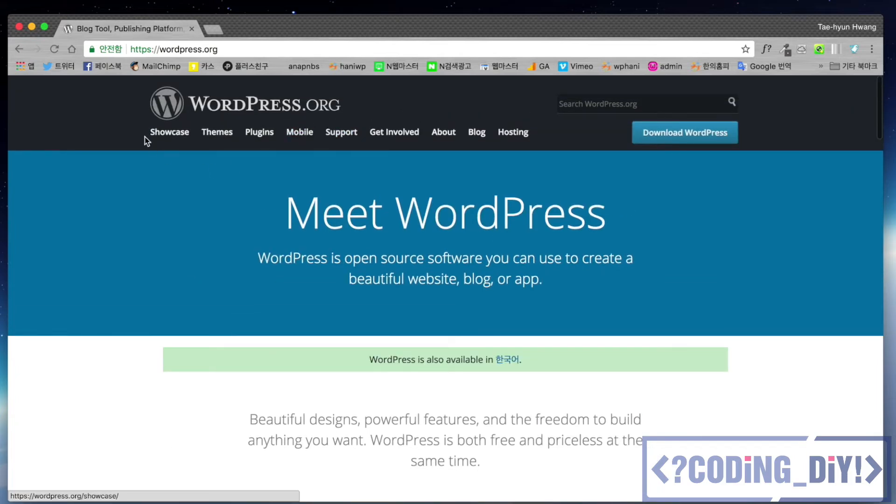
scroll(772, 301, down, 4)
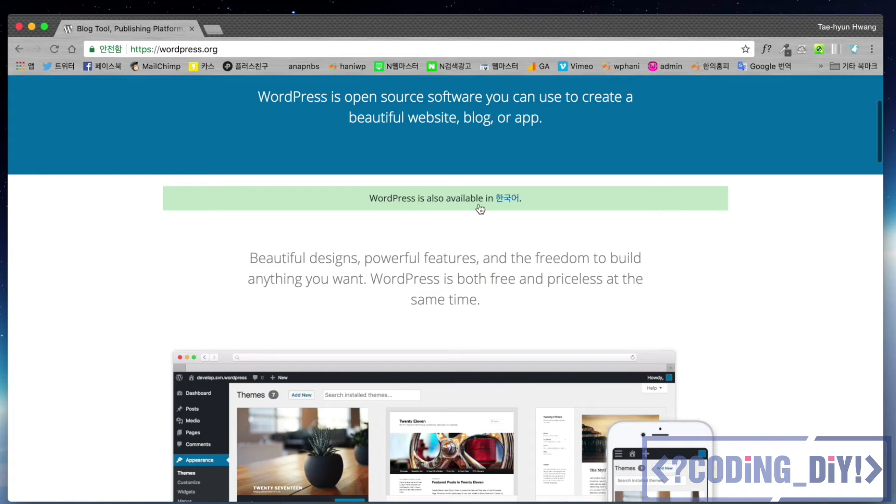
click(509, 202)
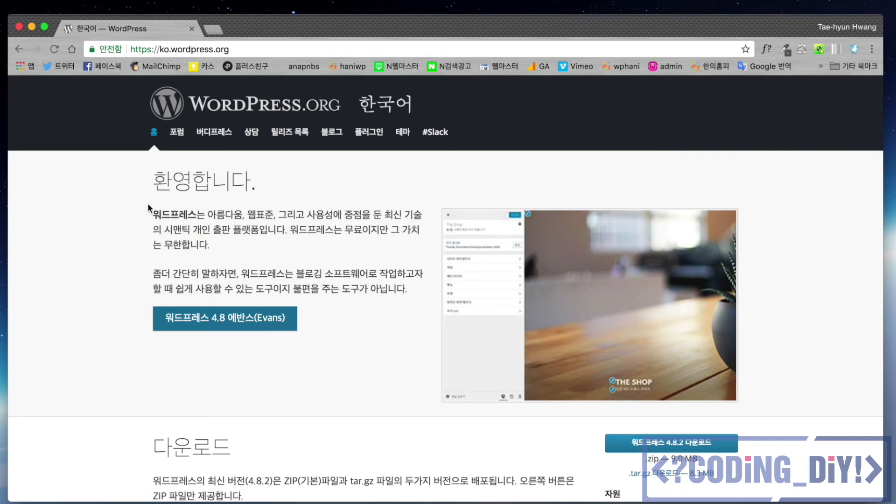
Step: Download the WordPress 4.8.2 zip and select the extracted wordpress folder in Downloads
scroll(350, 218, down, 3)
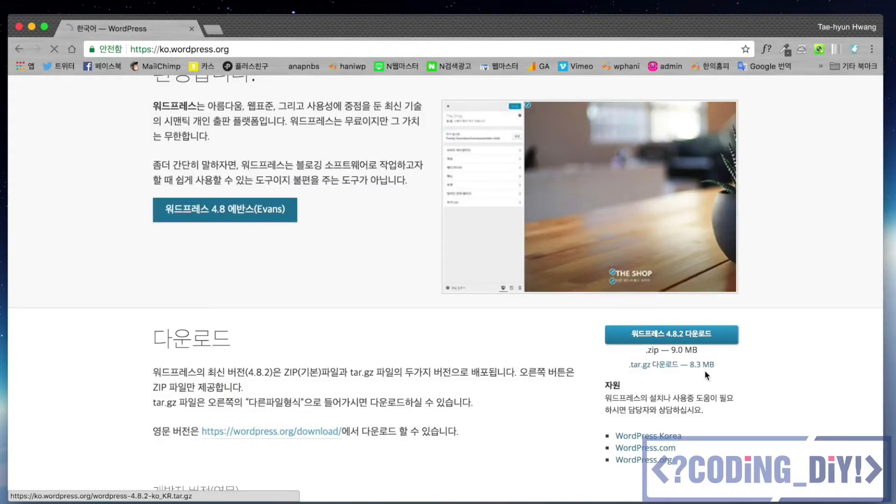
click(699, 342)
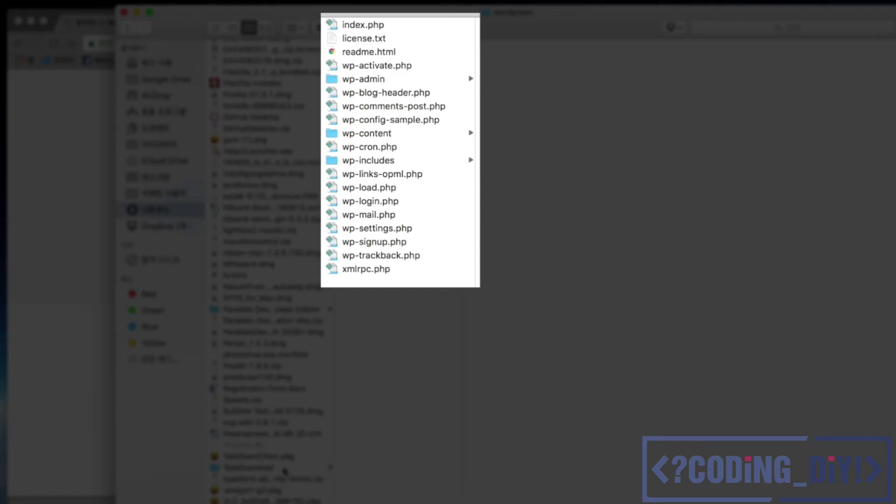
scroll(285, 472, down, 4)
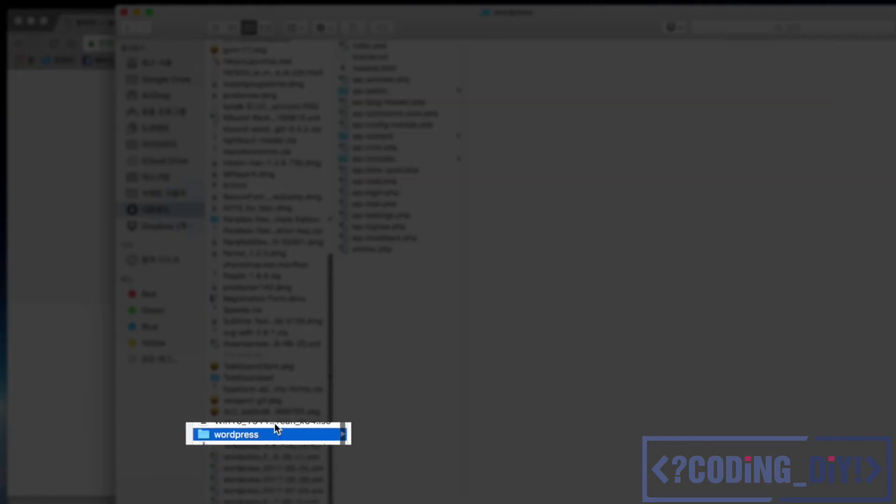
click(235, 435)
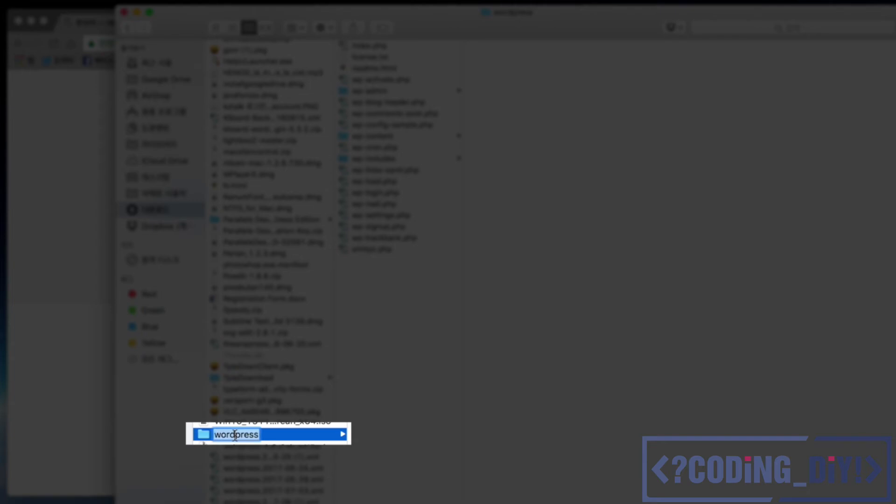
Step: Rename the unpacked wordpress folder to coding_diy
text(coding_diy)
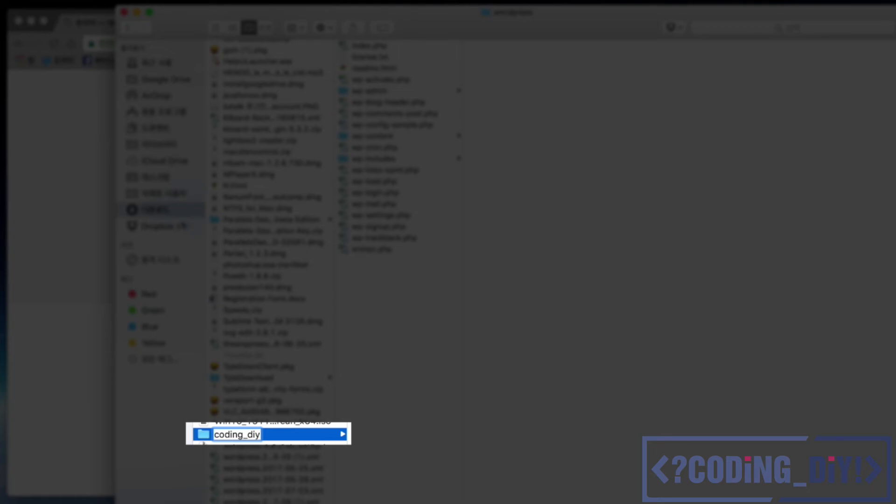
key(Return)
scroll(280, 284, up, 10)
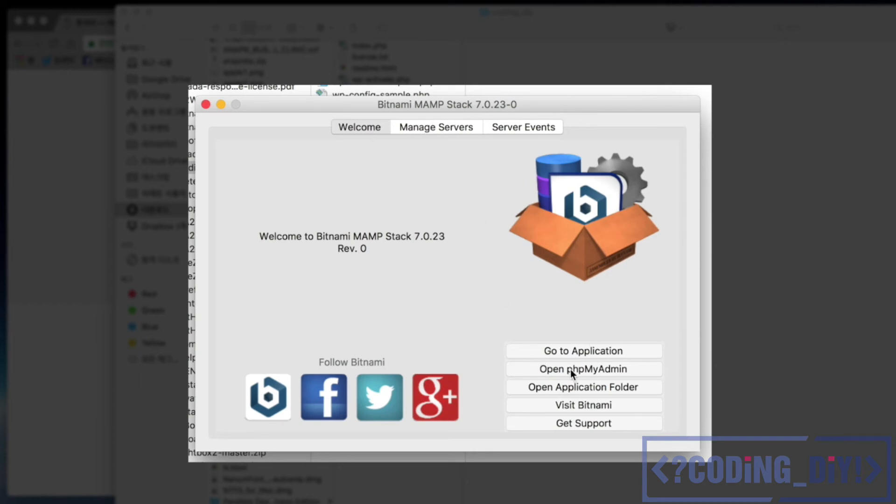
Step: Open the apache2 > htdocs folder inside the MAMP application folder
click(611, 388)
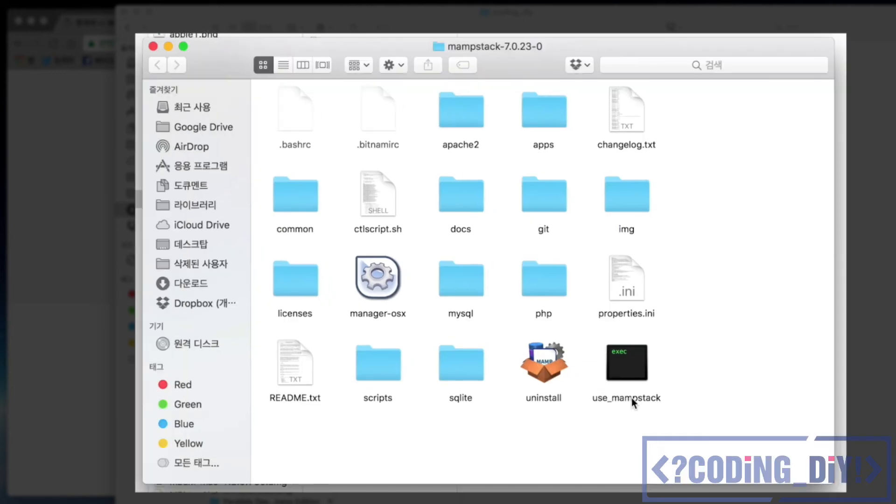
double_click(477, 133)
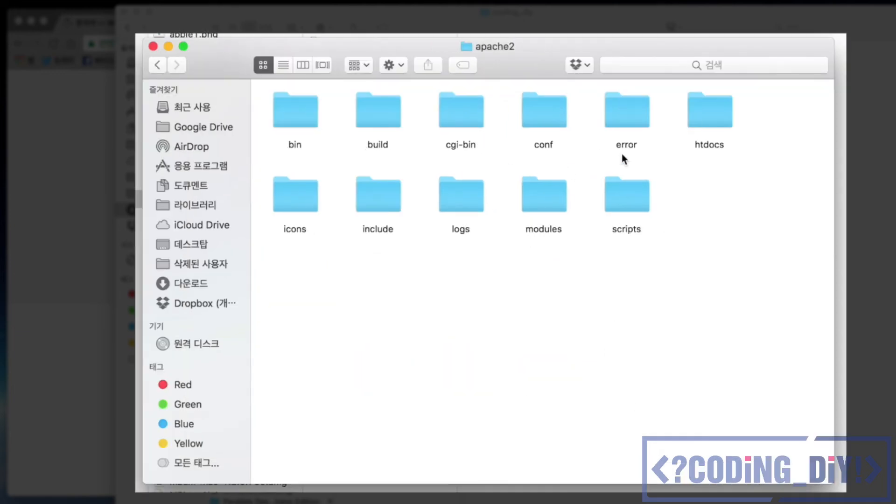
double_click(692, 119)
Step: Trash the six default htdocs files and move the coding_diy folder into htdocs
drag(771, 216, 281, 100)
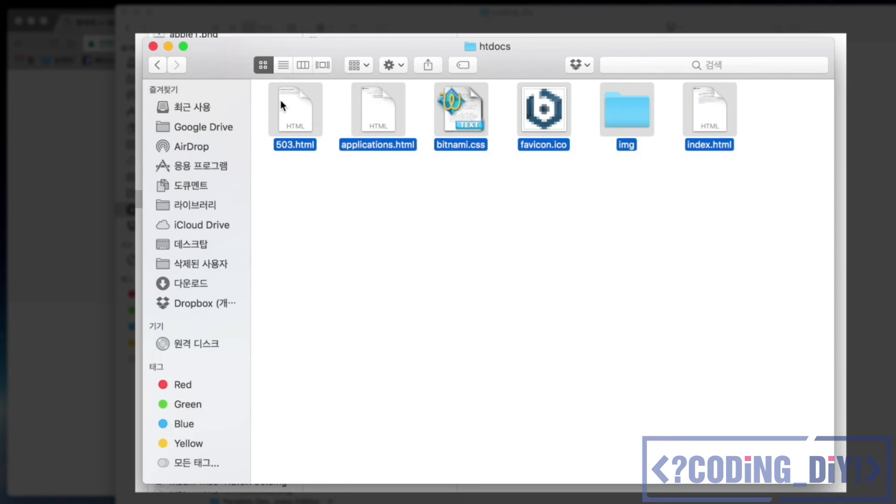
key(super+BackSpace)
drag(322, 71, 466, 83)
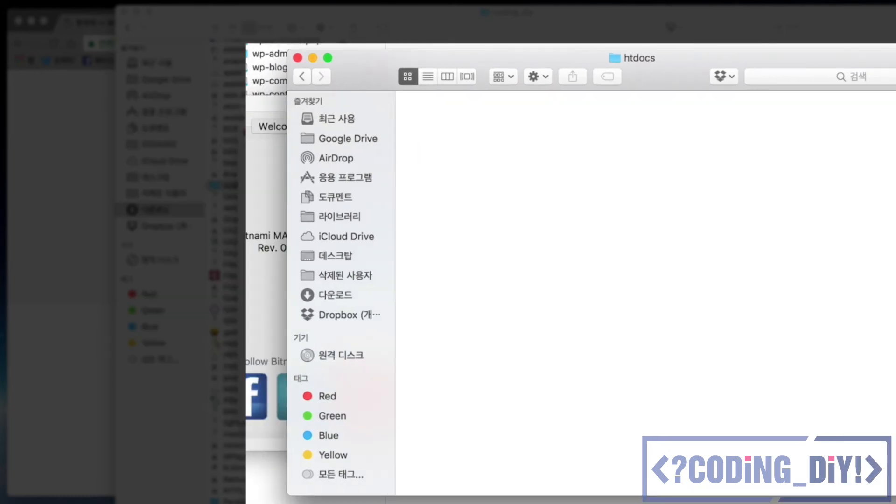
drag(231, 188, 306, 60)
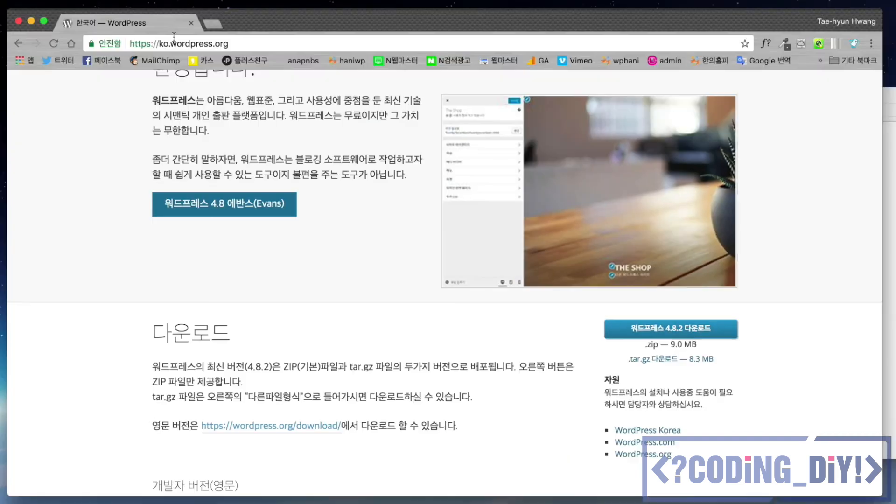
Step: Load localhost:8080 in Chrome to see the Index of / listing with coding_diy/
click(173, 37)
text(loca)
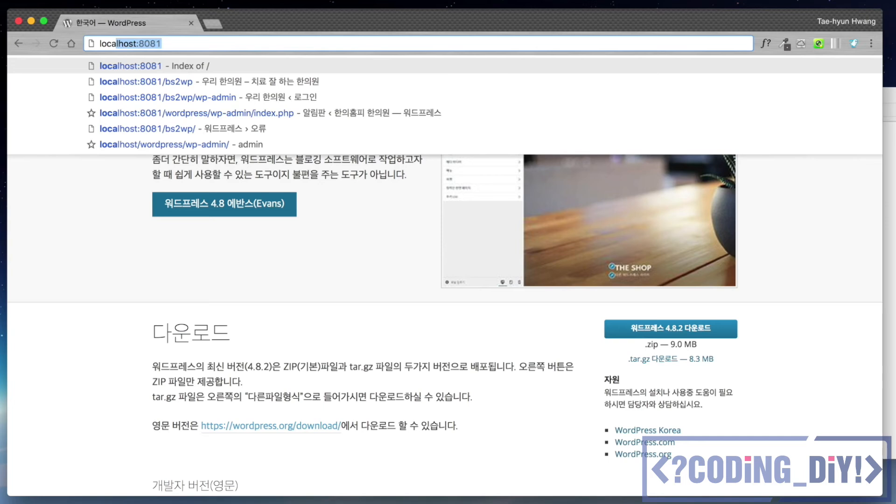
text(lhost:8080)
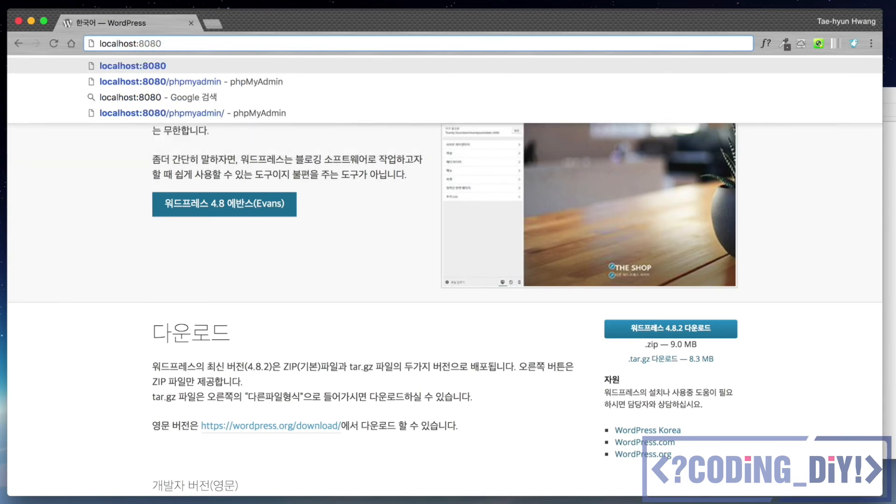
key(Return)
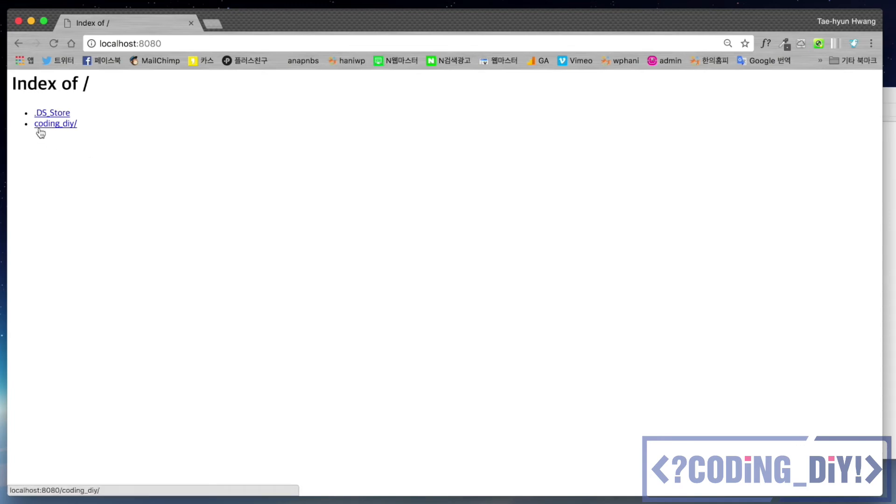
key(super+plus)
key(super+plus)
key(super+plus)
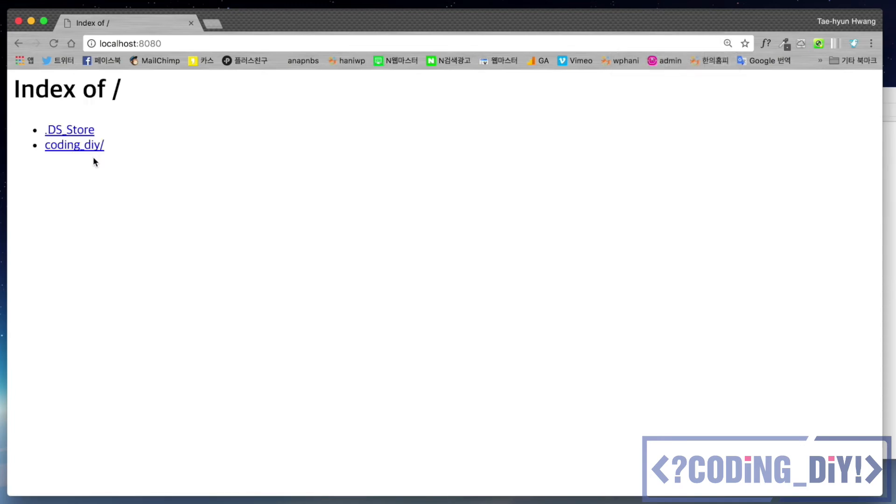
key(super+minus)
key(super+minus)
key(super+minus)
key(super+plus)
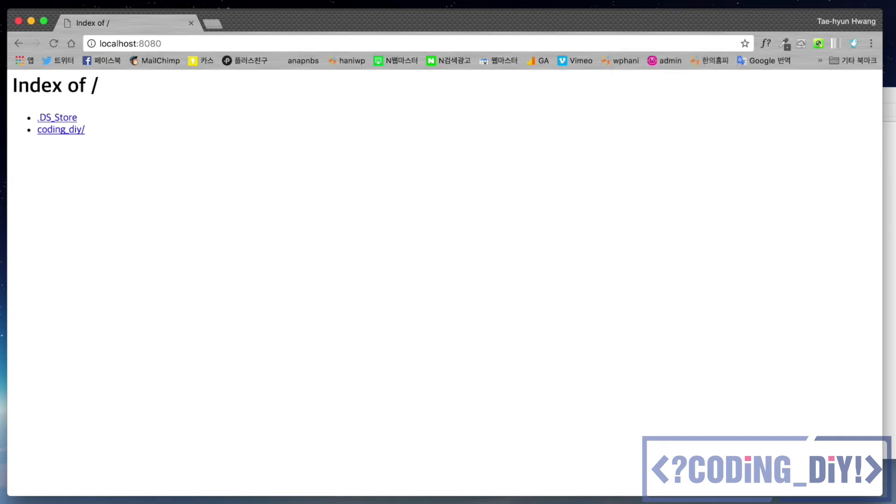
click(775, 501)
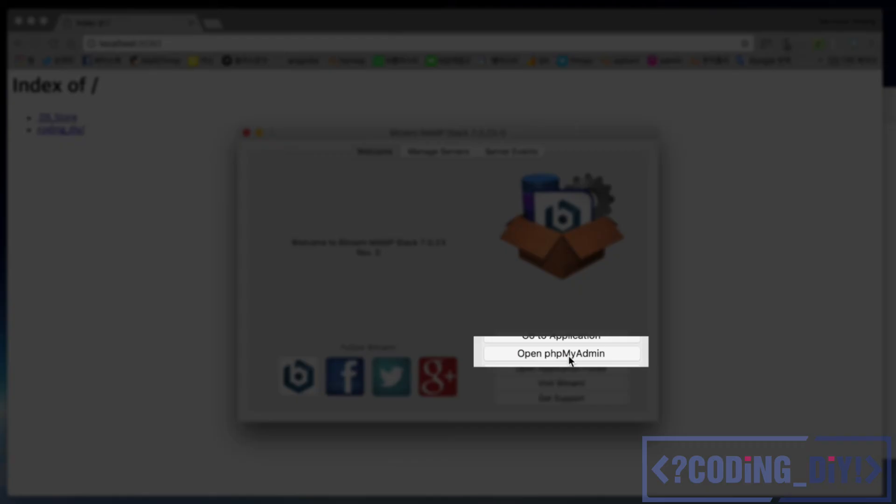
Step: Open localhost:8080/phpmyadmin and log in as root with the database password
click(183, 43)
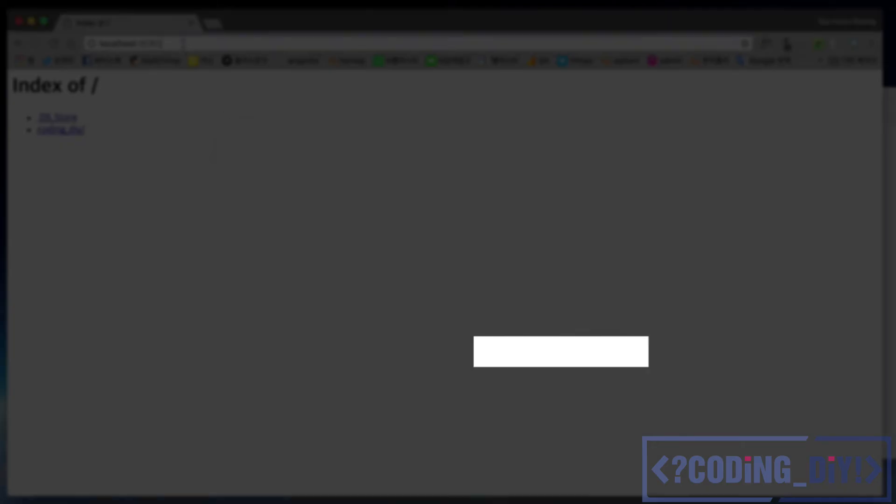
click(183, 43)
text(/phpmyadmin)
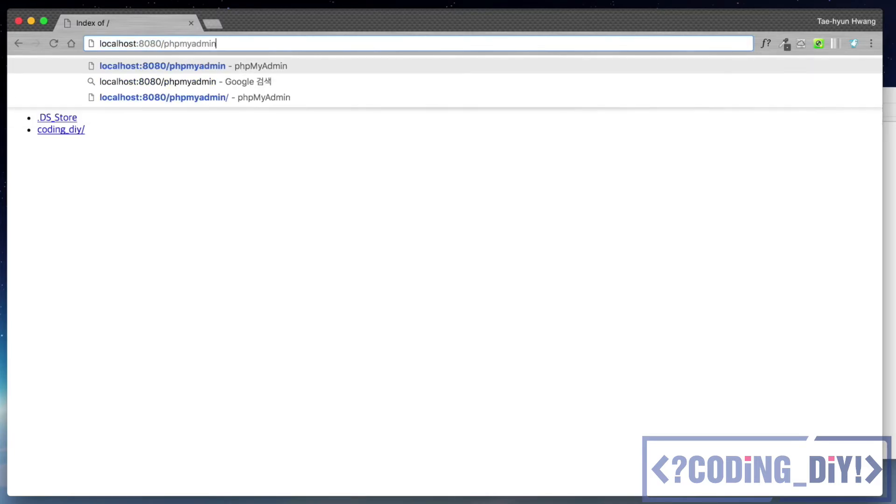
key(Return)
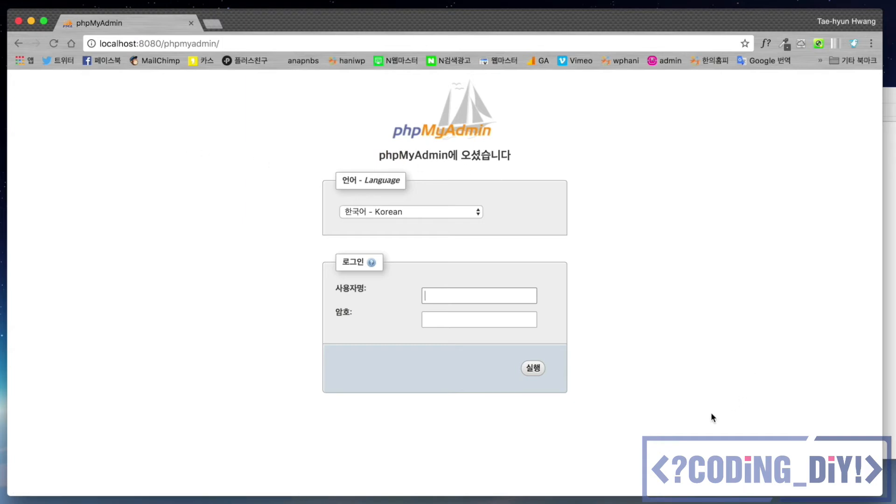
click(457, 298)
text(root)
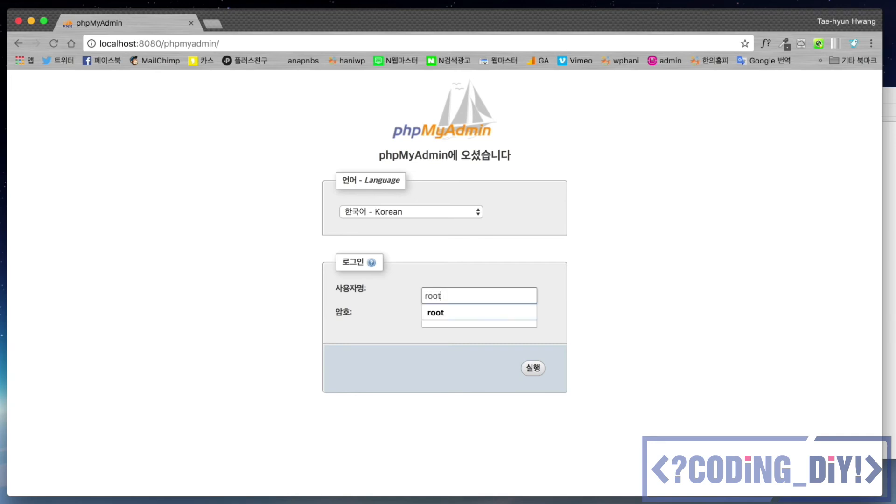
key(Tab)
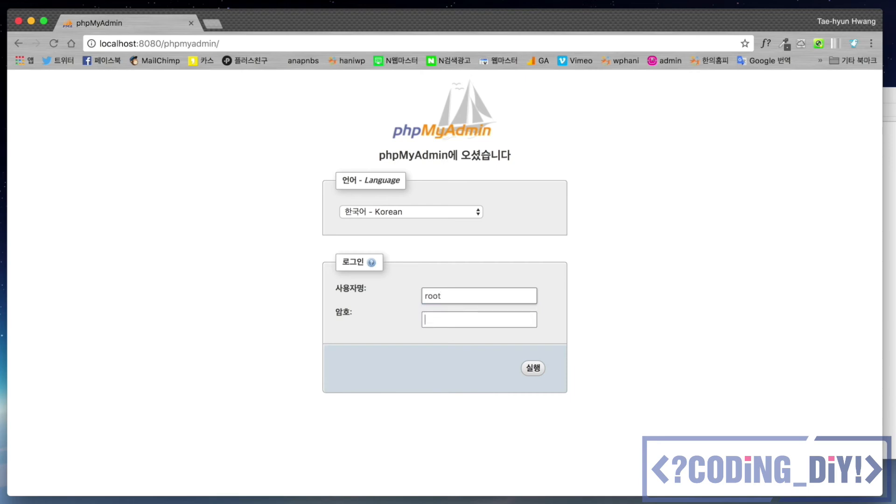
text(123456)
click(532, 369)
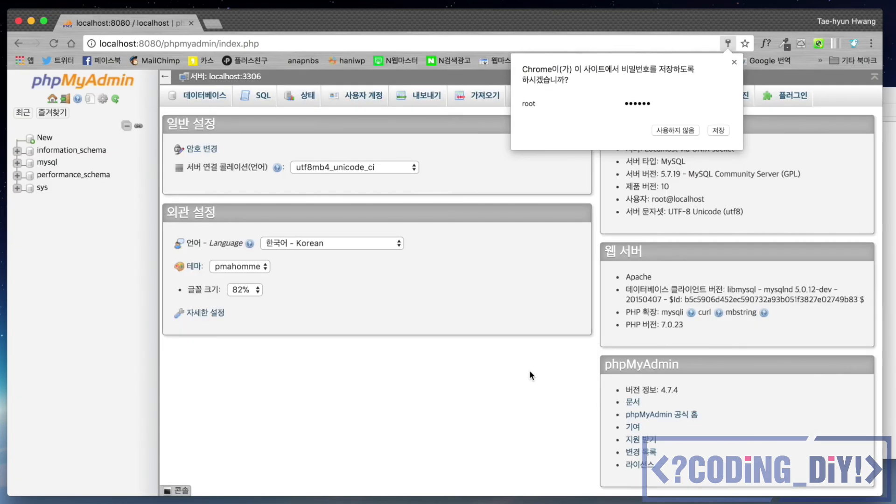
click(723, 131)
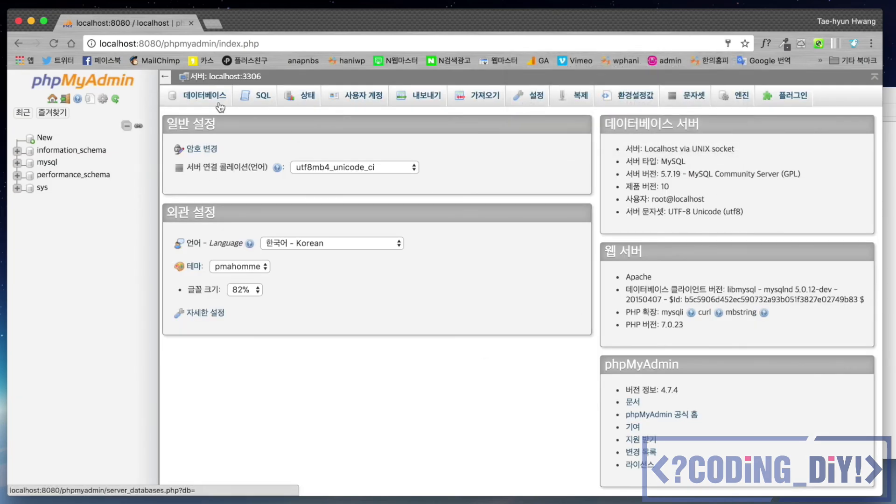
Step: Create an empty coding_diy database, then enter localhost:8080 in a new tab
click(205, 96)
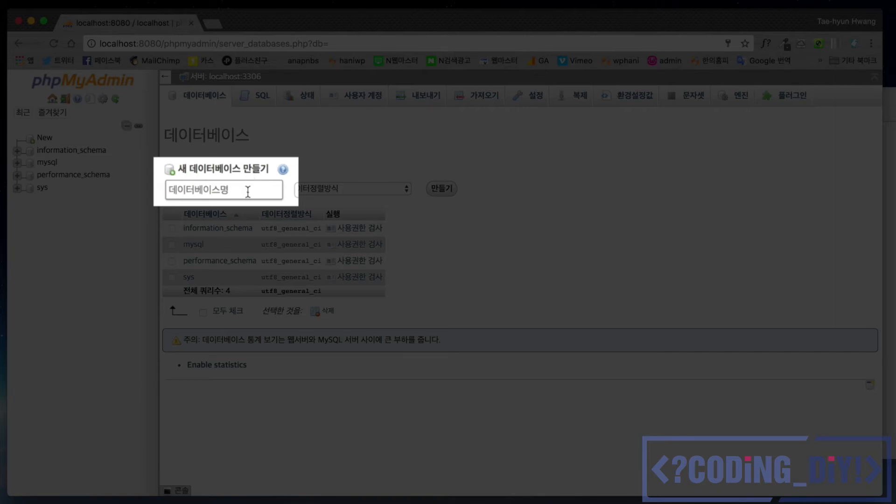
click(246, 189)
text(coding_diy)
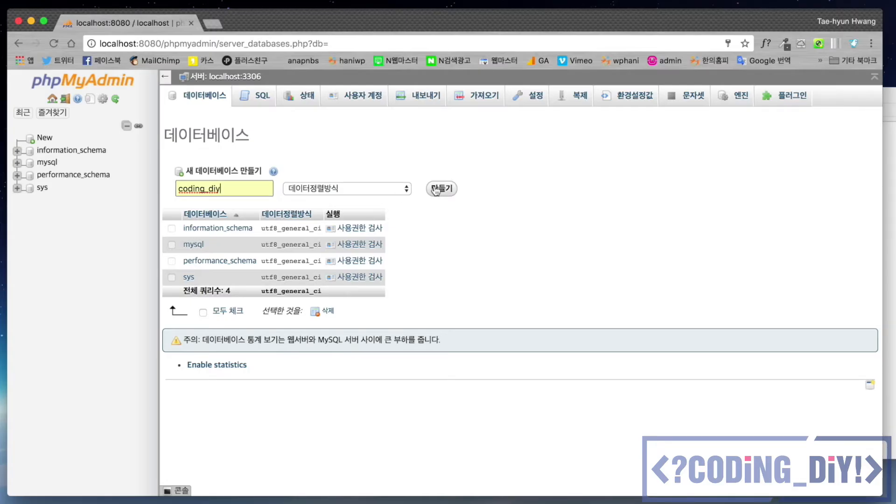
click(442, 189)
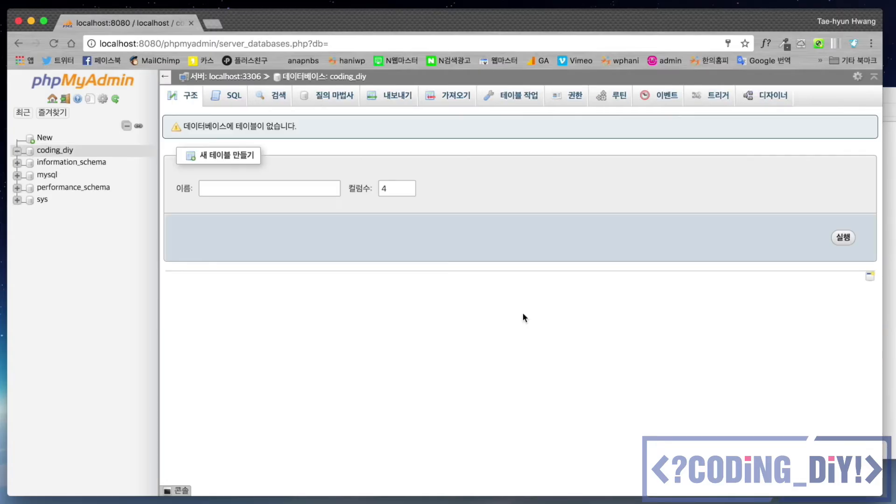
click(215, 24)
text(lo)
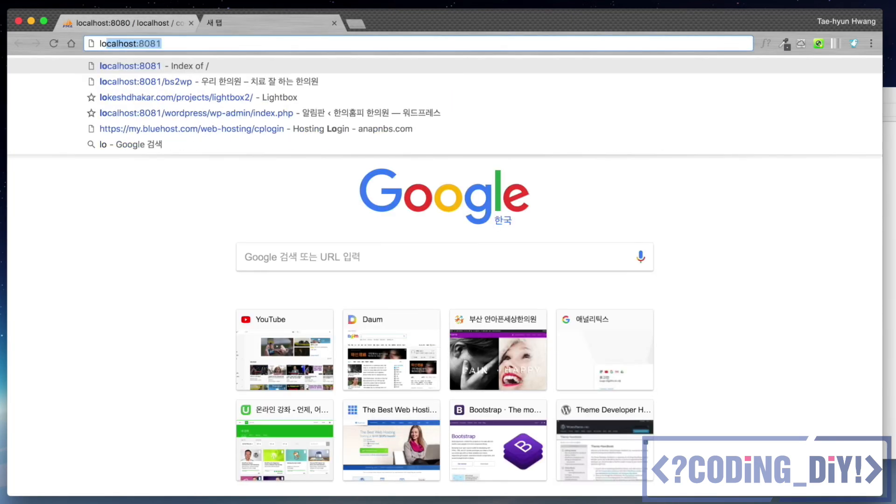
text(calhost:8080)
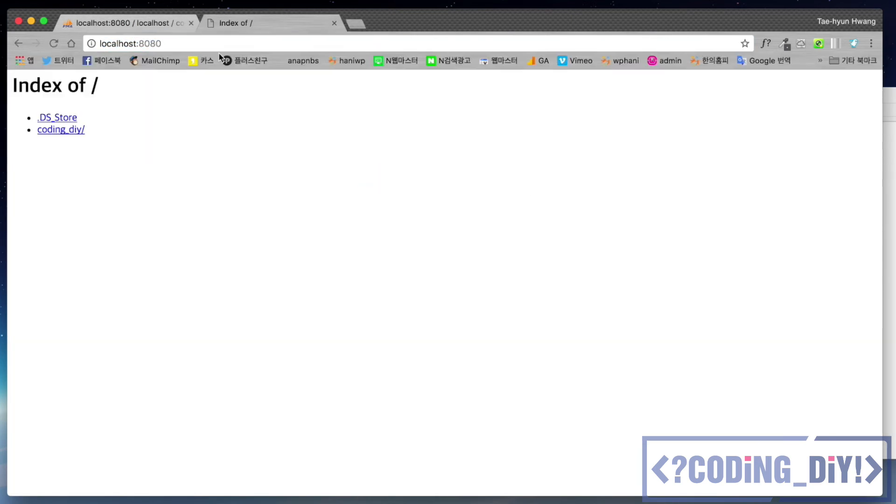
Step: Start WordPress setup from coding_diy/ and set the database name to coding_diy
click(58, 130)
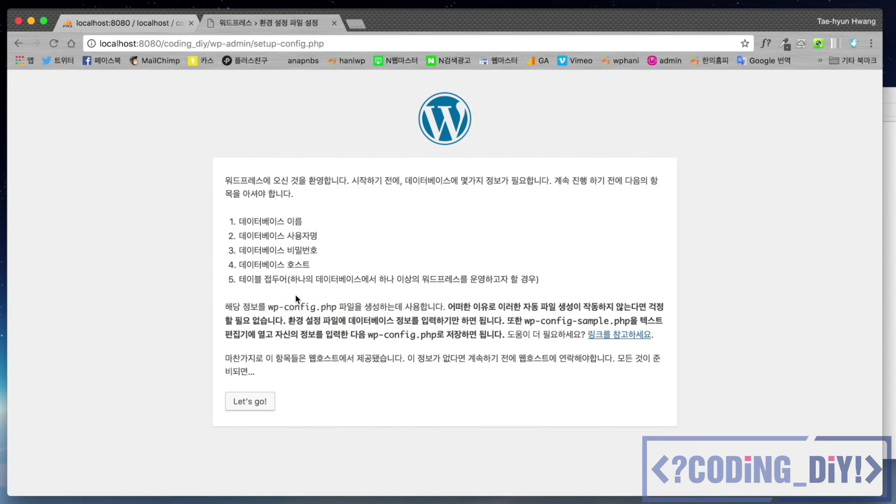
click(248, 400)
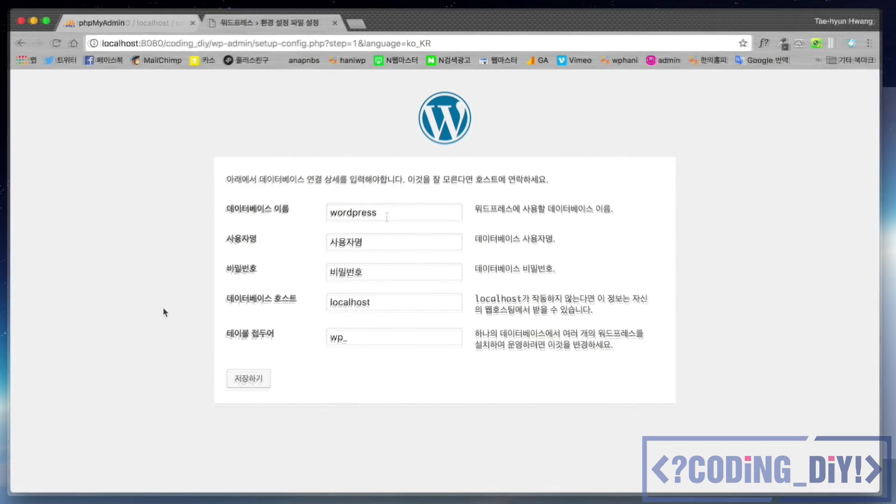
click(381, 213)
drag(382, 213, 314, 218)
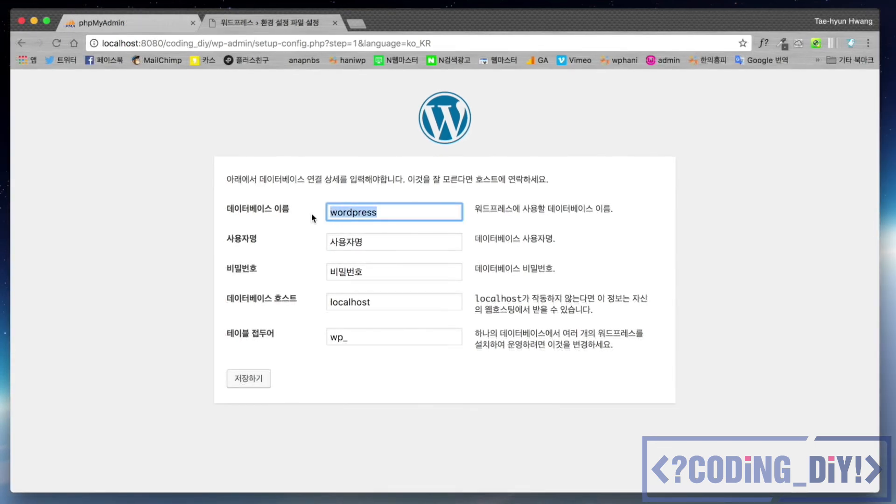
text(coding)
key(Down)
key(Down)
key(Return)
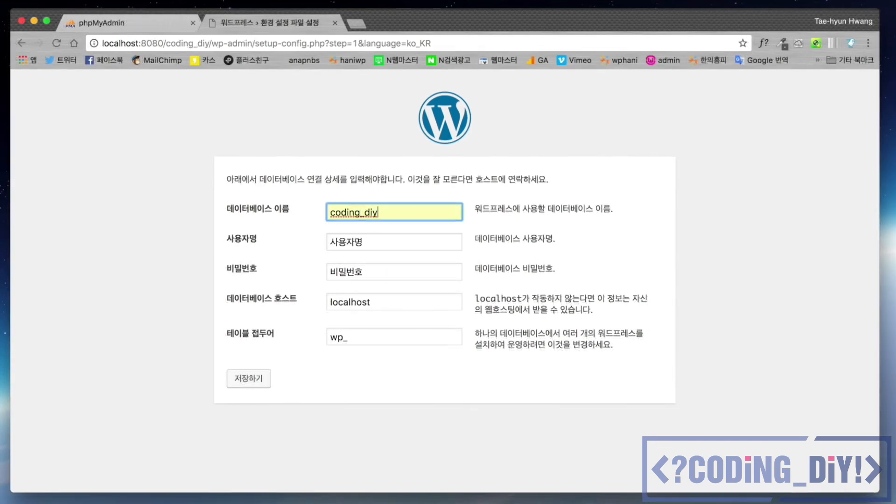
Step: Enter database user root, set table prefix wp_diy_, and submit the connection details
key(Tab)
text(root)
key(Tab)
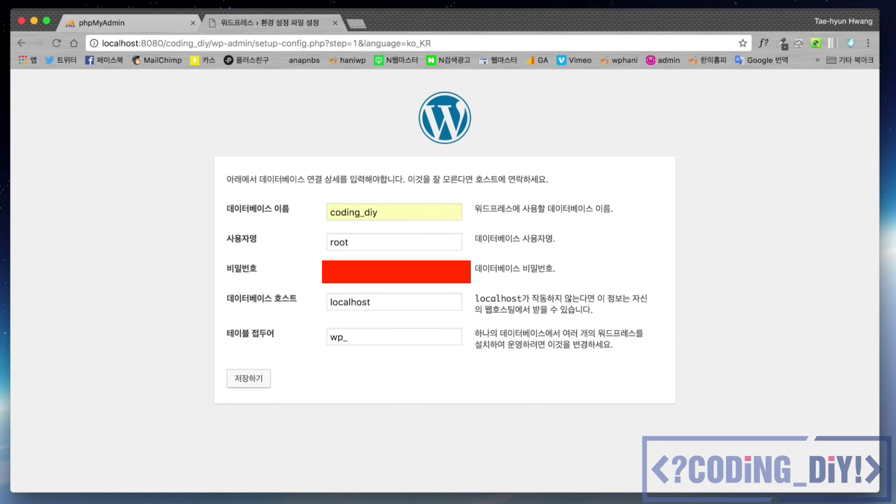
click(360, 337)
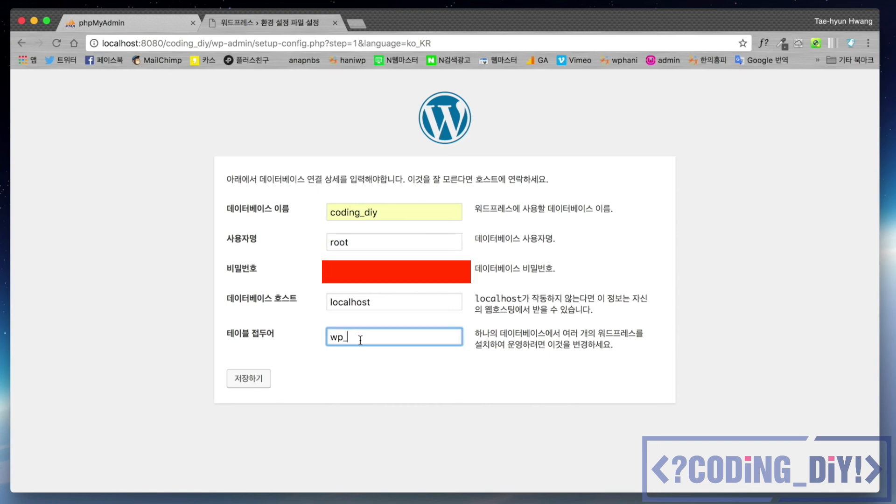
text(diy_)
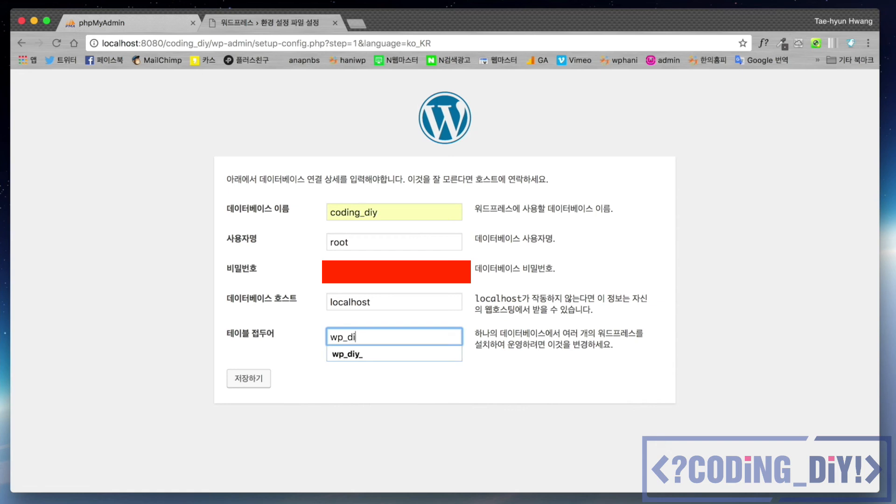
click(250, 378)
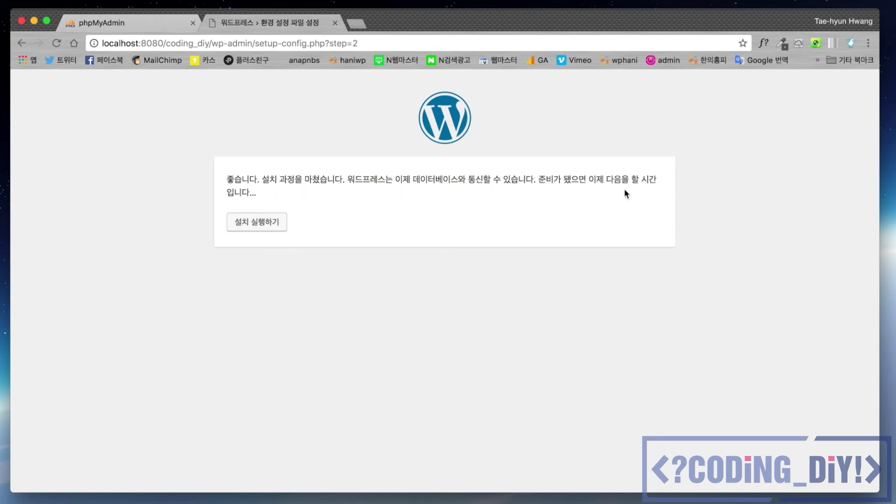
Step: Enter site title Coding DIY and admin username admin, keeping the generated password
click(255, 226)
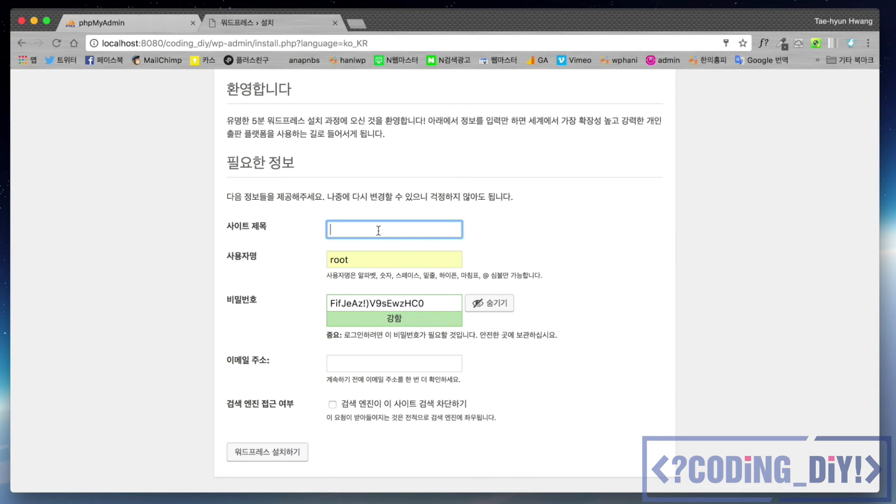
text(Coding DIY)
key(Tab)
text(admin)
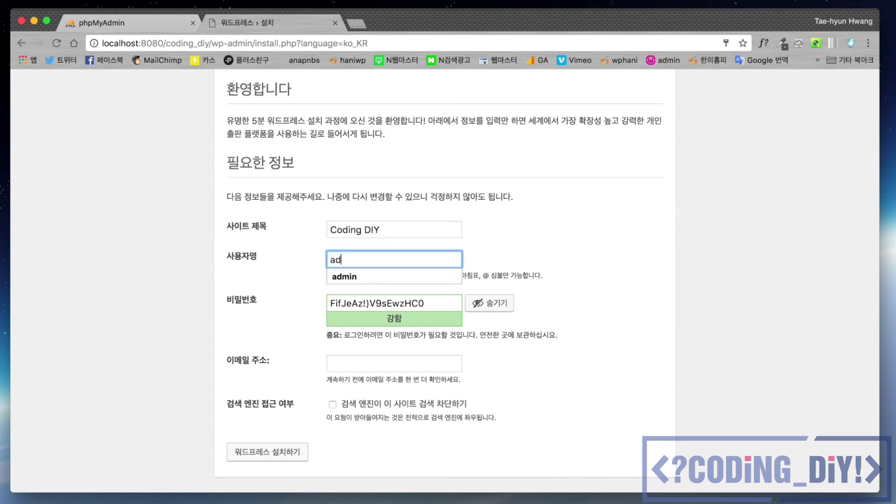
key(Tab)
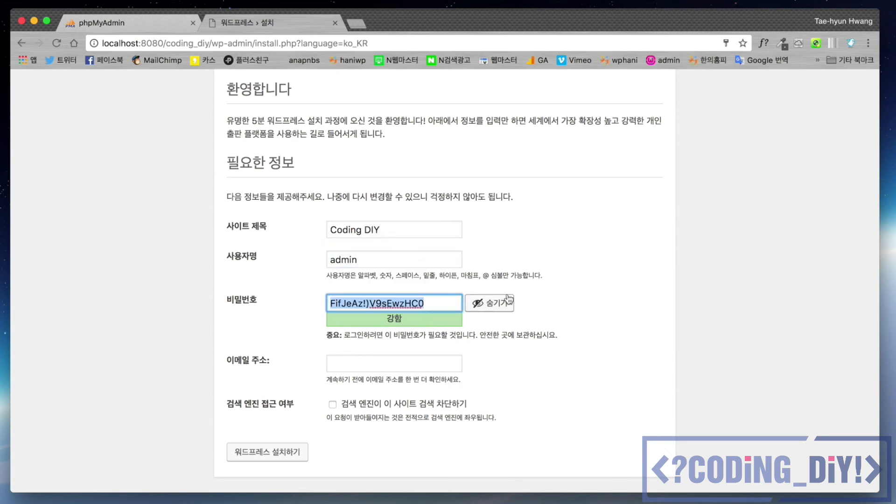
click(490, 304)
Step: Enter the admin e-mail, install WordPress, and continue to the login page
click(441, 359)
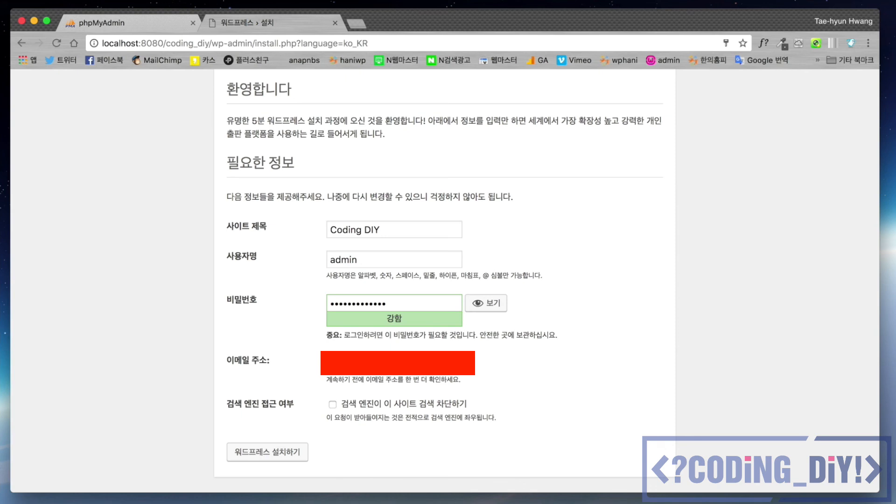
click(263, 452)
click(712, 129)
click(244, 316)
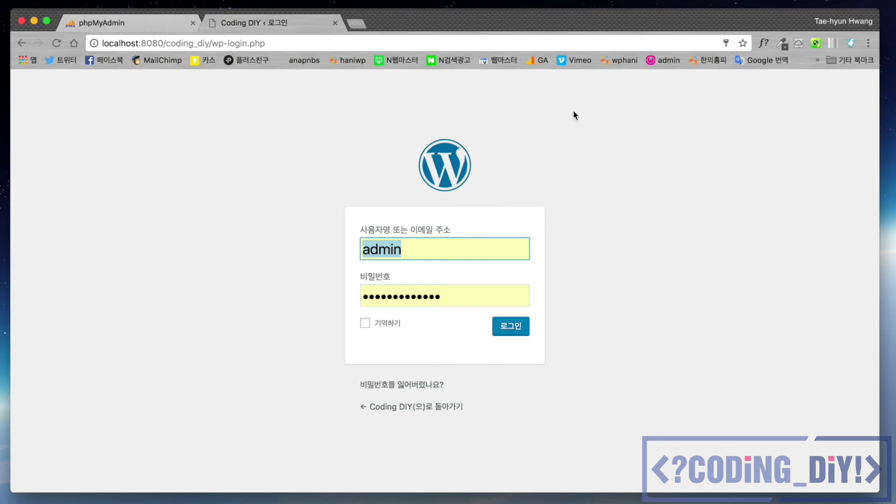
Step: Log in as admin with Remember Me ticked to reach the Coding DIY dashboard
click(365, 322)
click(511, 326)
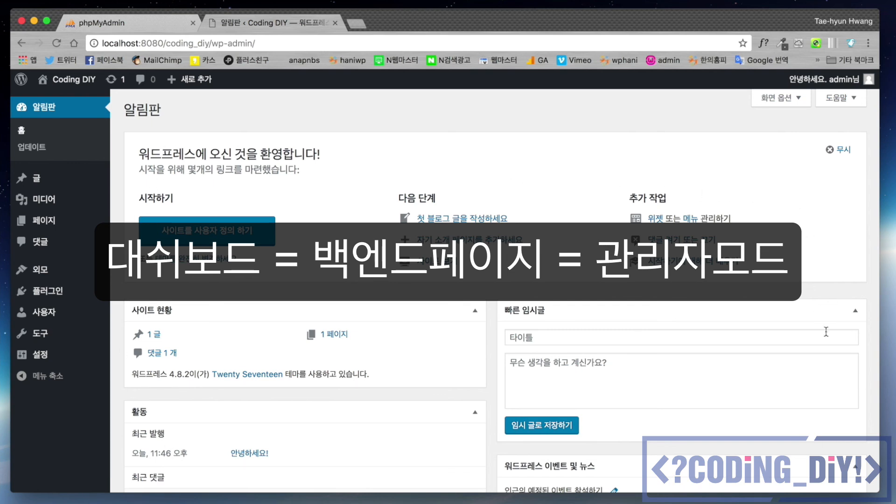
mouse_move(79, 87)
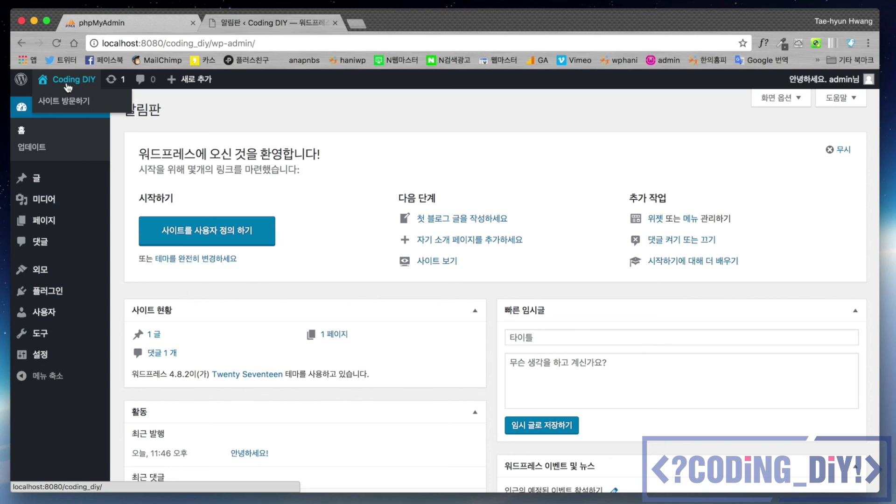
Step: Visit the Coding DIY front page and scroll through its header, sample post and sidebar
click(61, 108)
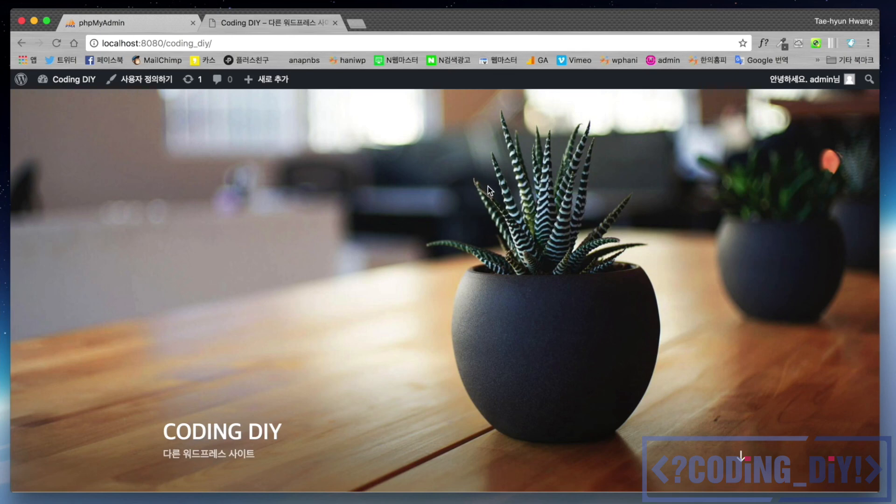
scroll(508, 204, down, 10)
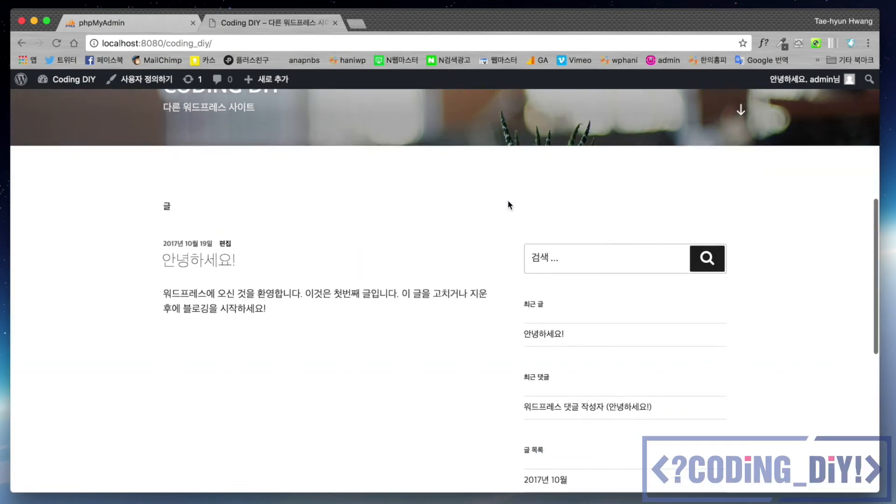
scroll(509, 205, down, 5)
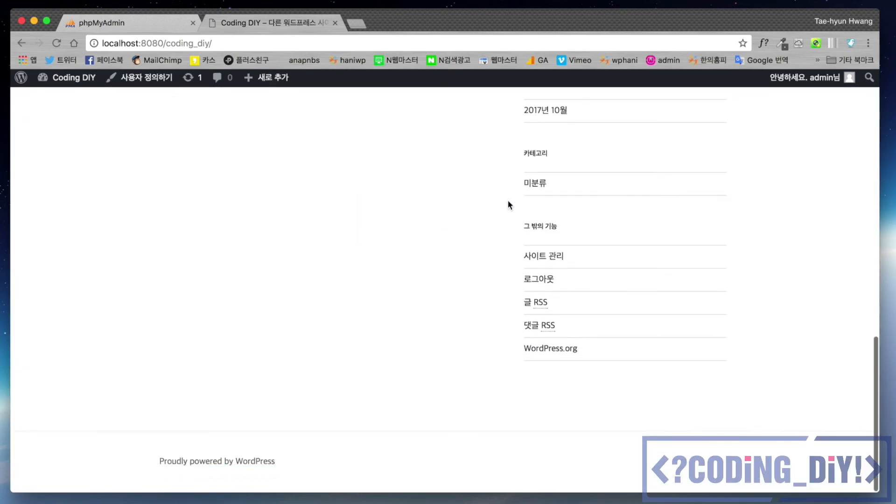
scroll(508, 206, up, 5)
scroll(509, 205, up, 10)
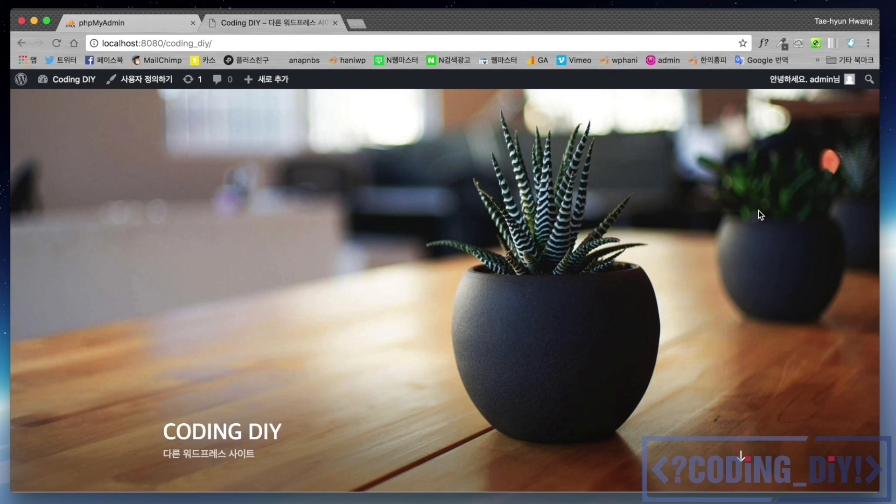
scroll(758, 211, down, 5)
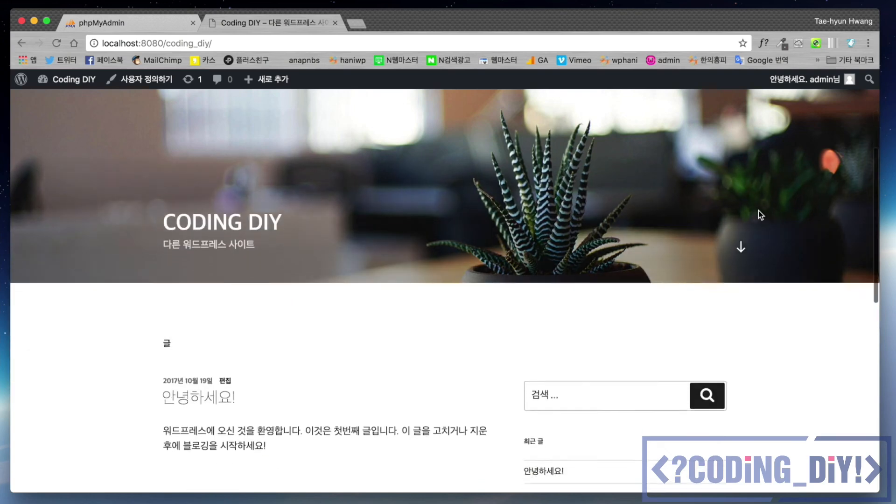